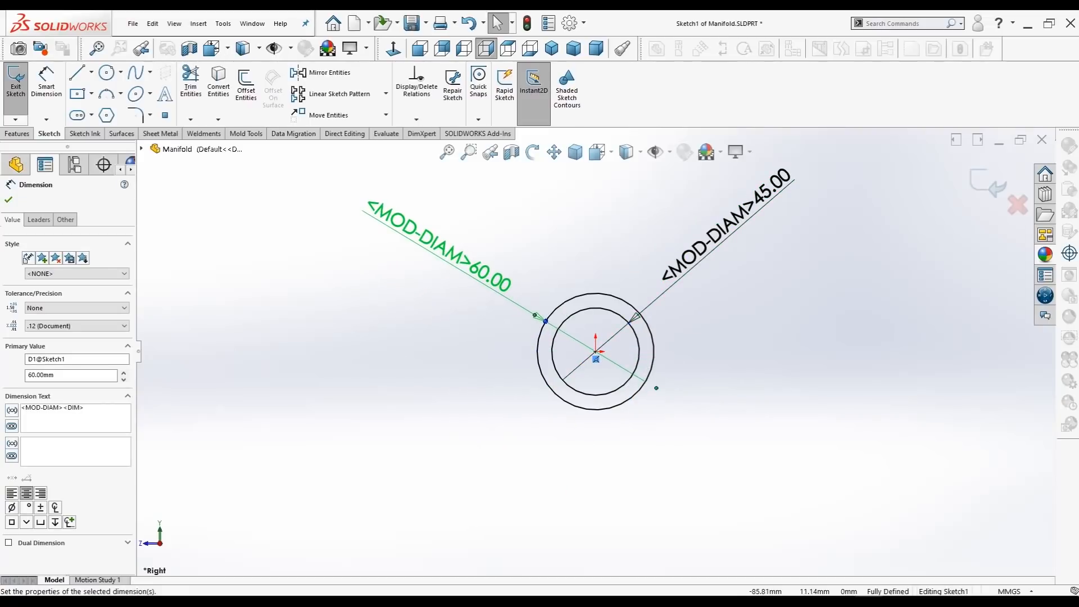
Step: Extrude the ring profile of the 60 mm and 45 mm circles 300 mm with the Mid Plane end condition
left_click(9, 200)
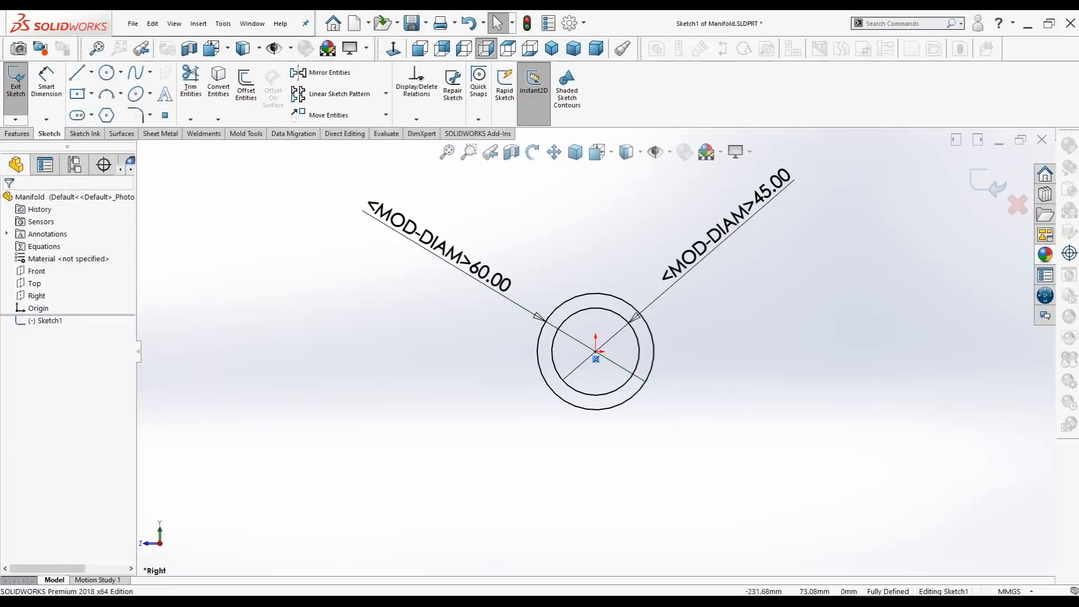
left_click(18, 133)
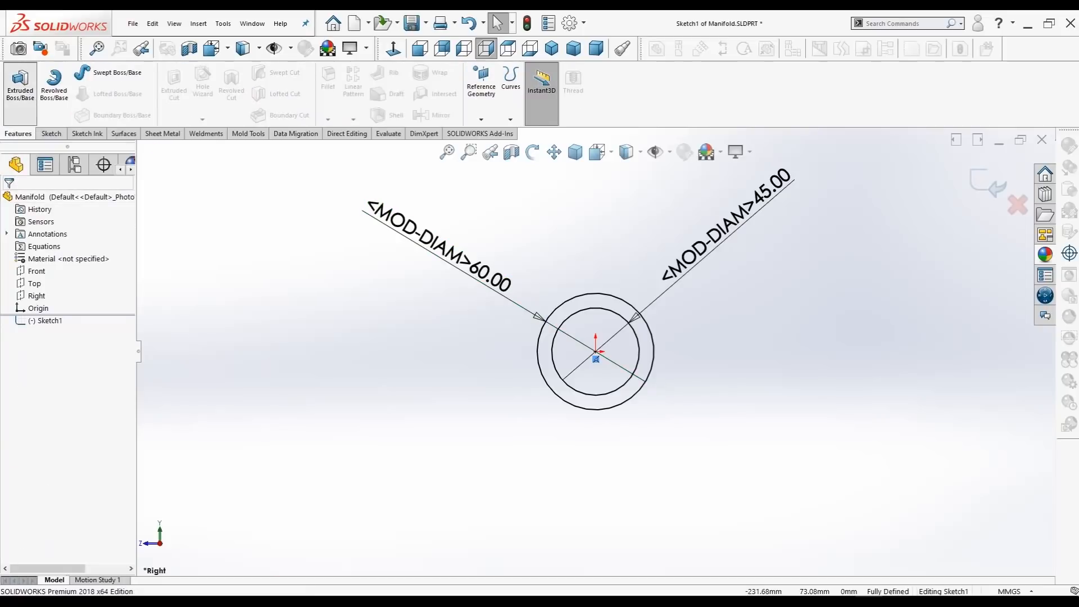
left_click(21, 82)
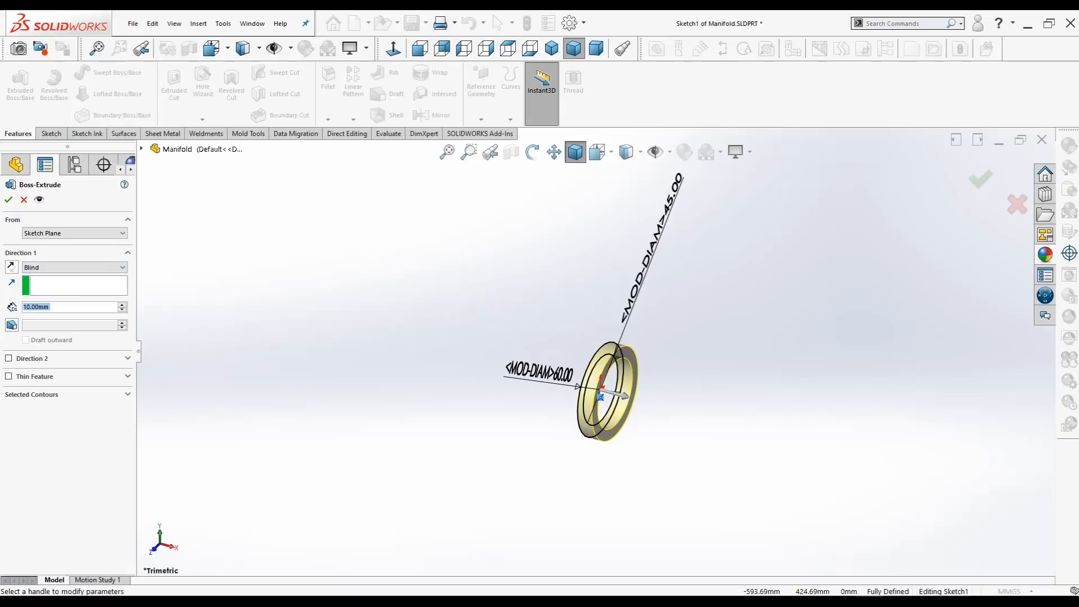
type("300")
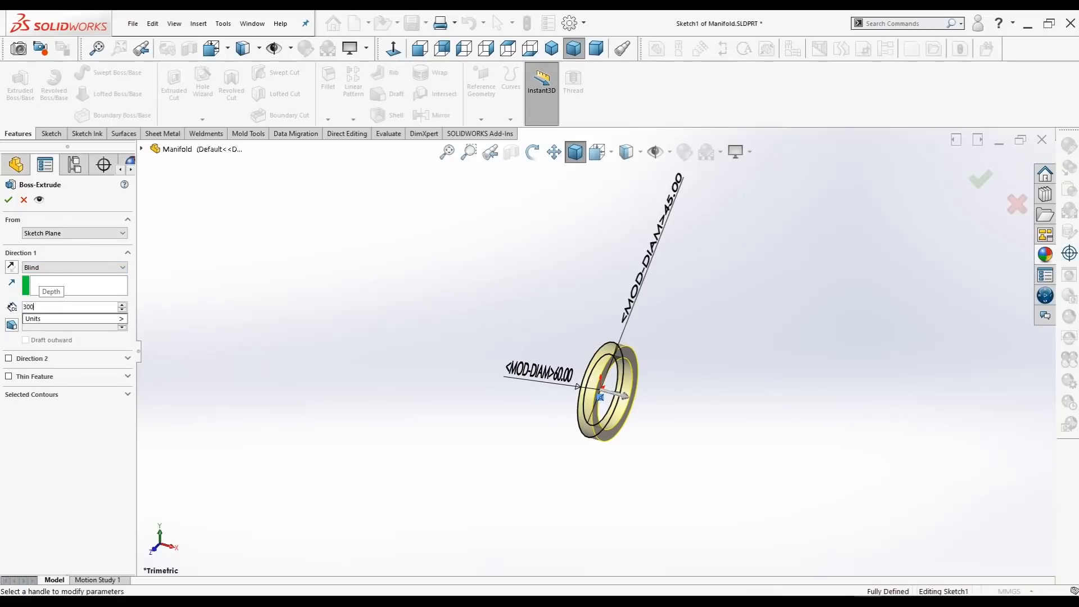
left_click(75, 267)
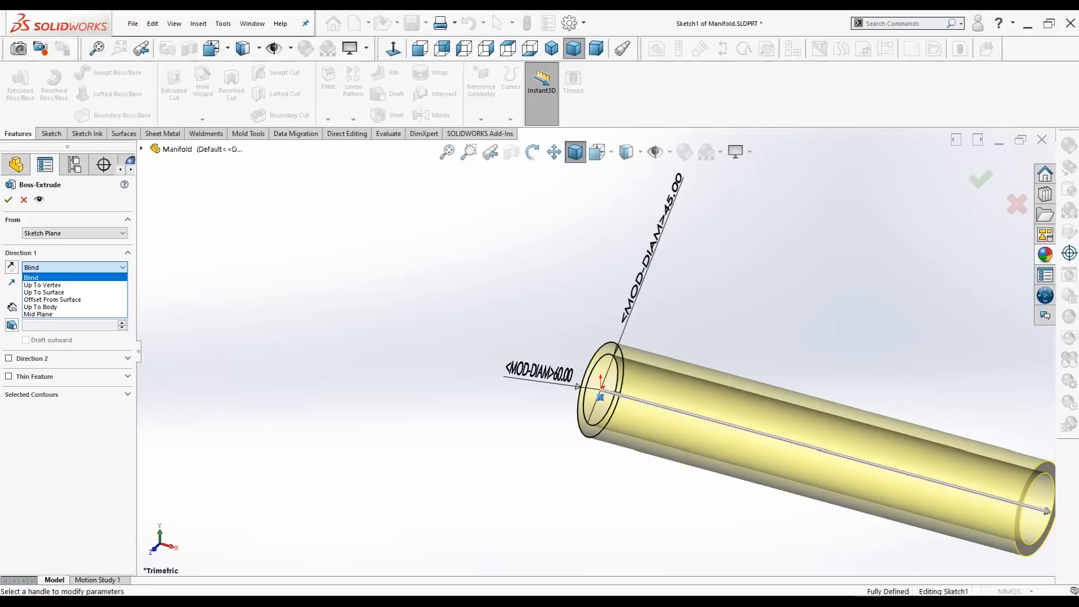
left_click(38, 315)
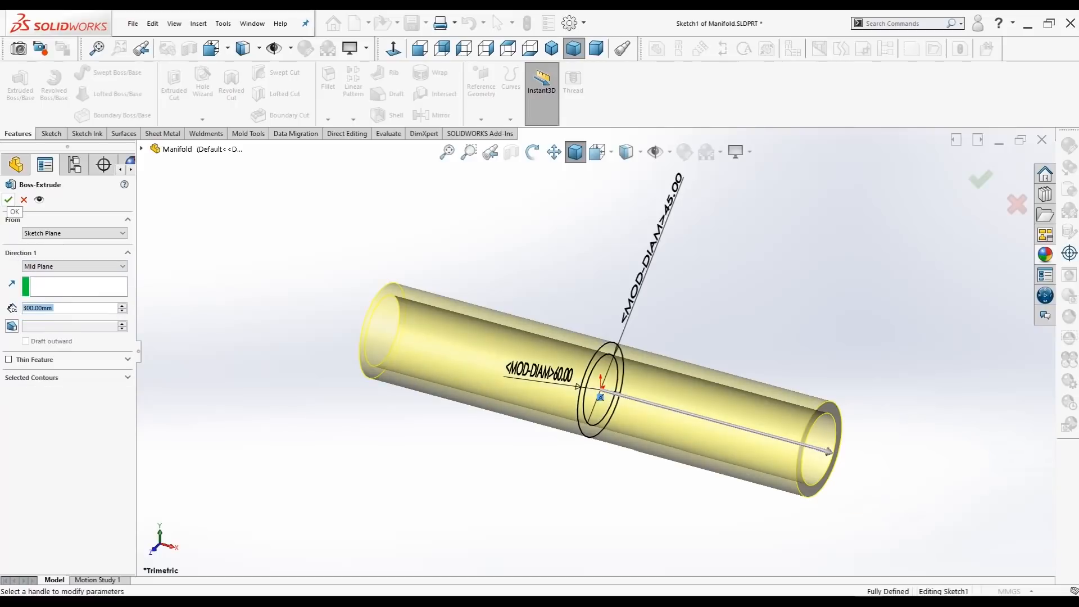
left_click(9, 200)
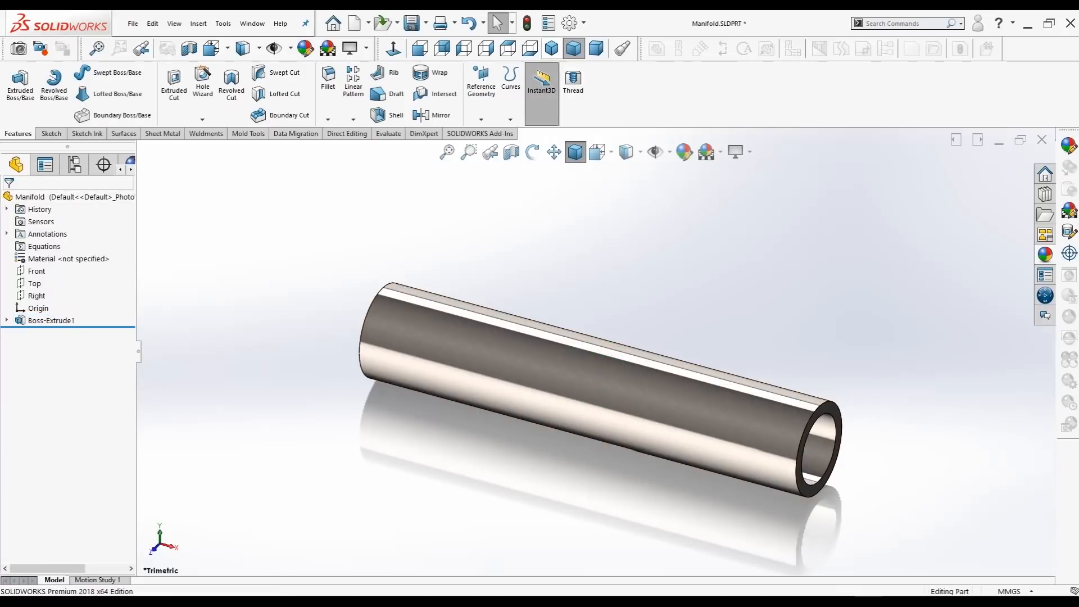
Step: Sketch a 75 mm diameter circle centred on the origin on the tube's end face and place its dimension outside the circle
left_click(552, 49)
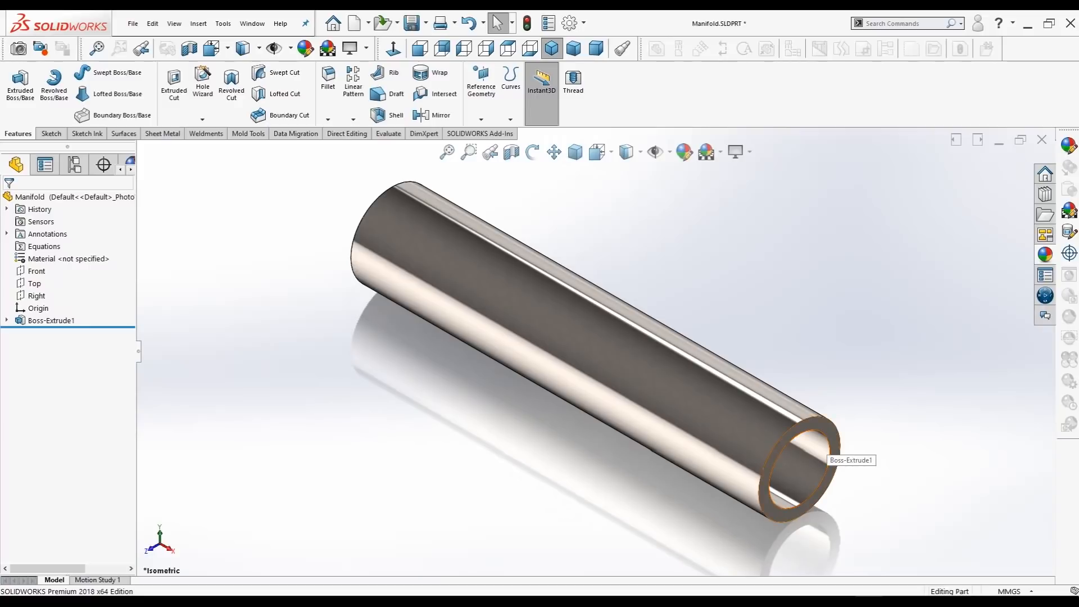
left_click(832, 441)
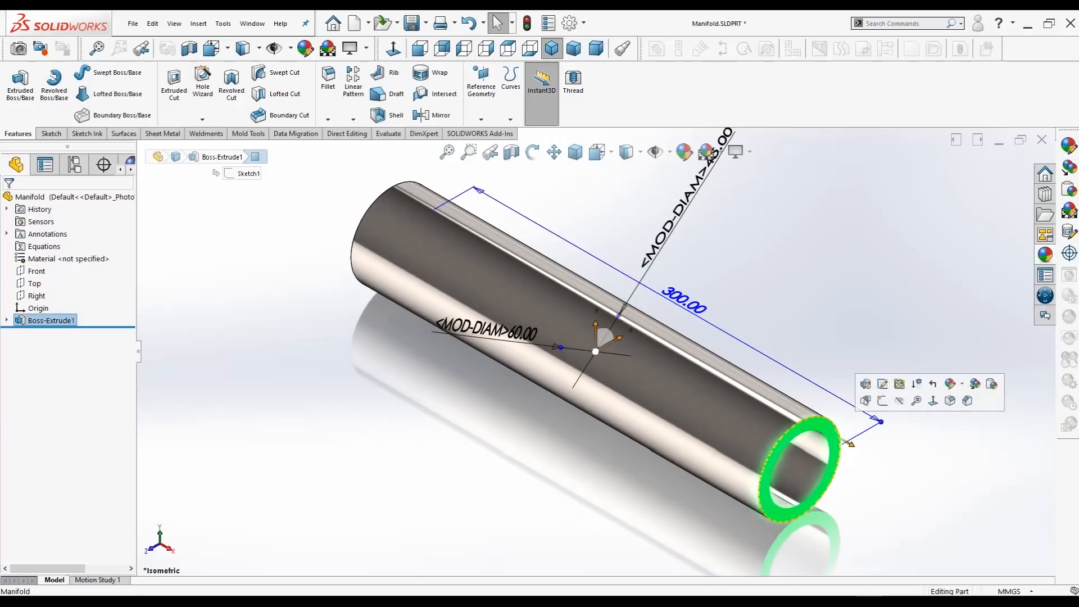
left_click(885, 401)
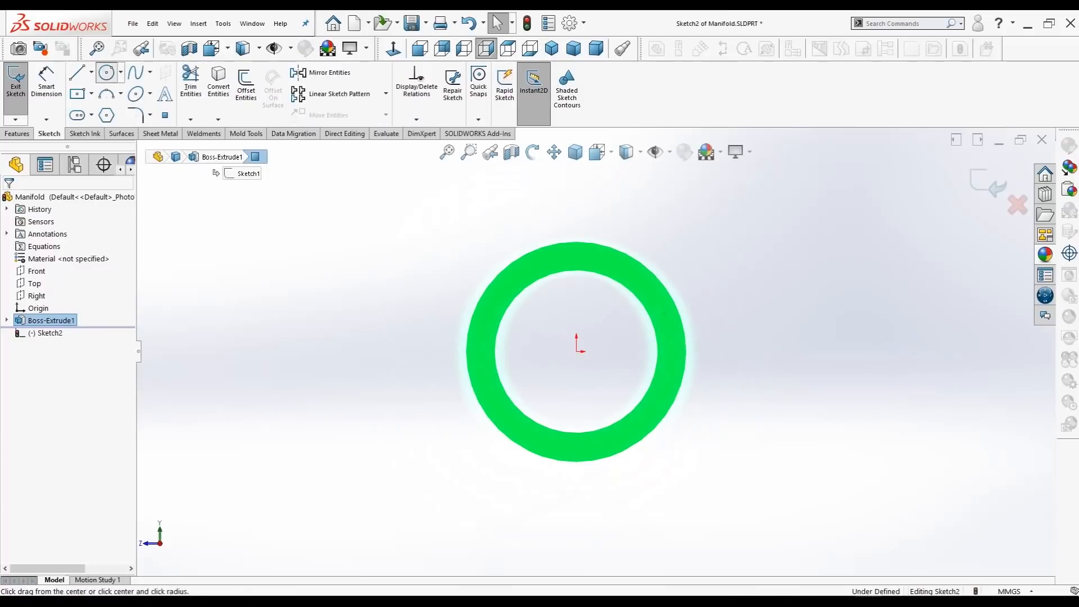
left_click(106, 72)
left_click(576, 351)
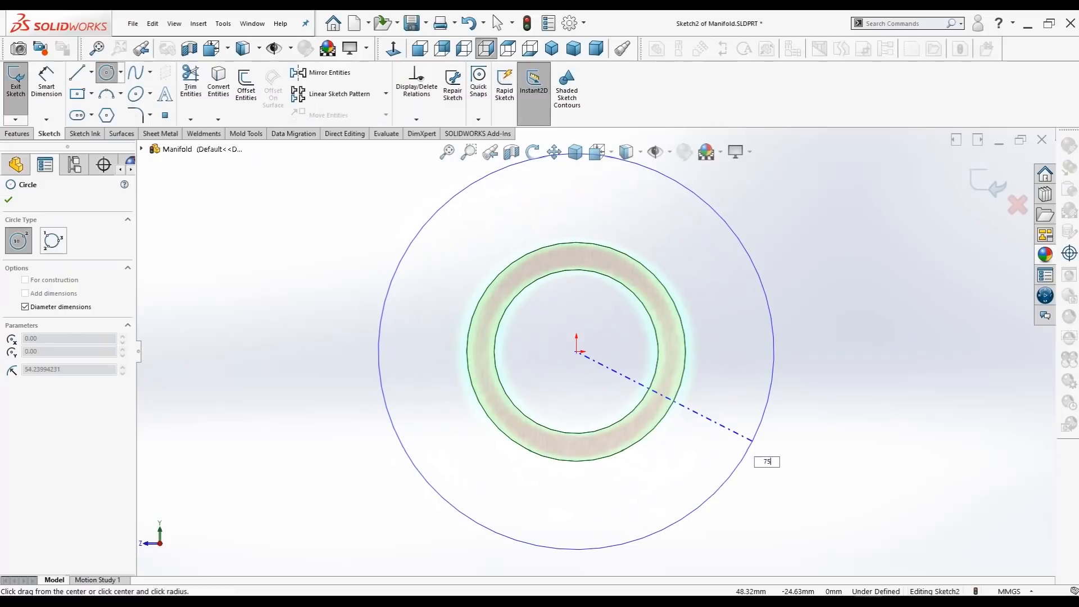
key("Return")
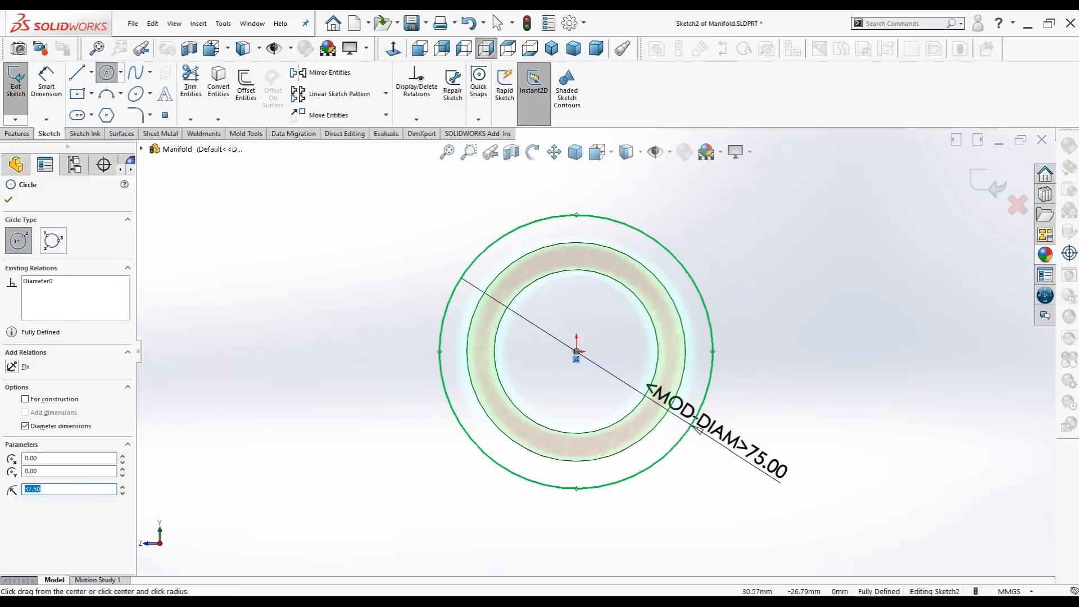
left_click(8, 199)
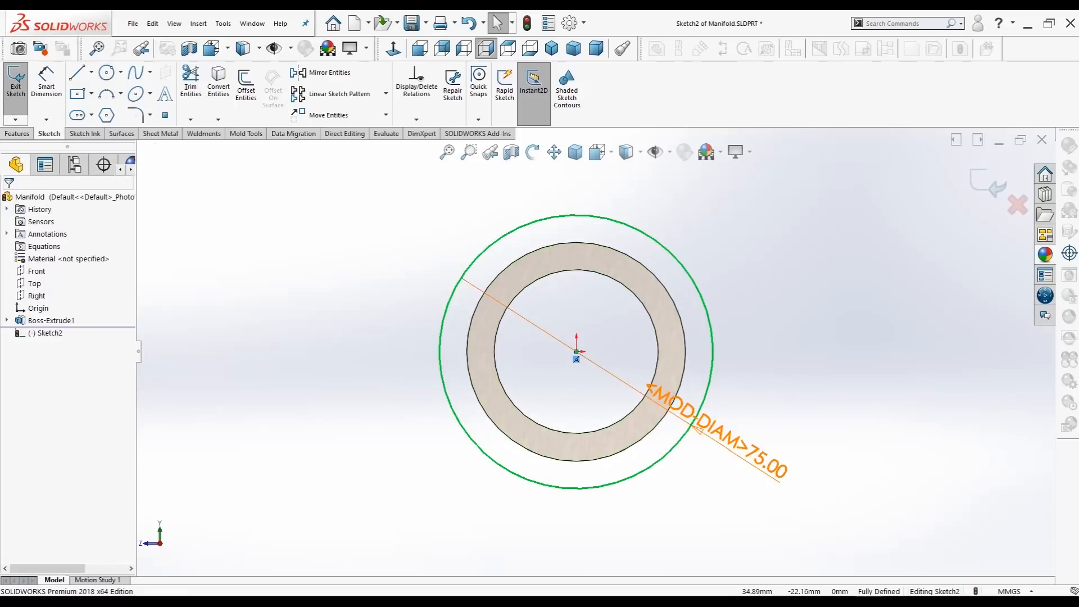
left_click_drag(716, 437, 772, 236)
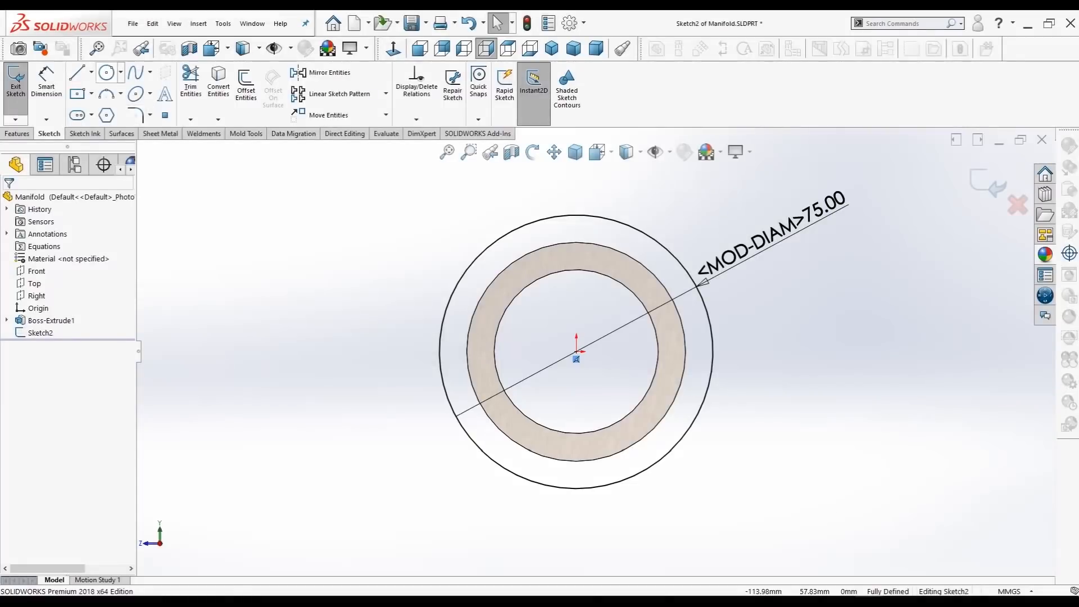
Step: Add a concentric 60 mm diameter circle at the origin and place its dimension clear of the profile
left_click(106, 72)
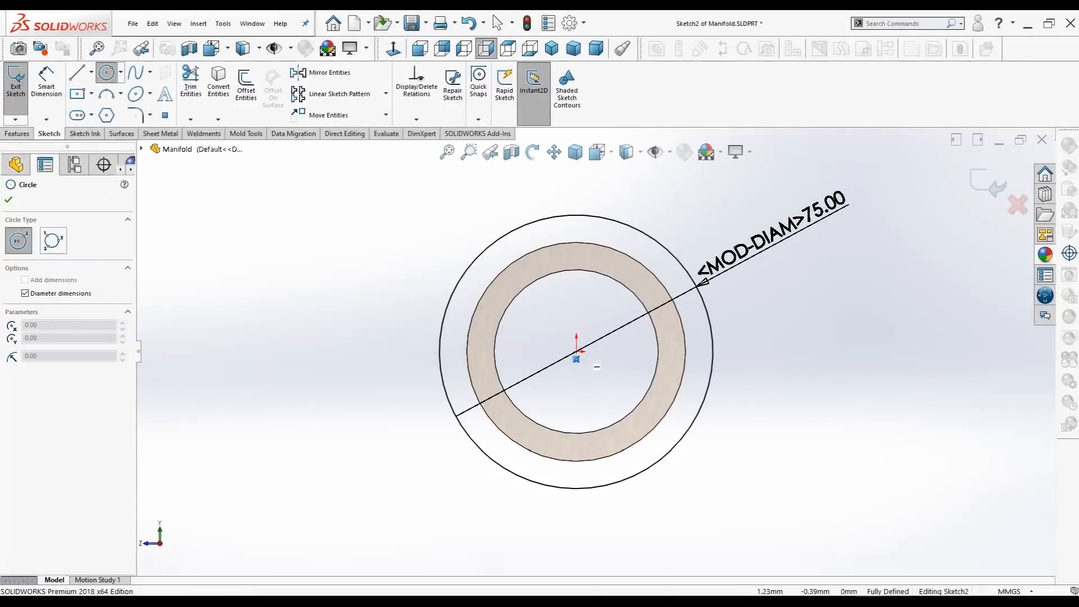
left_click(577, 351)
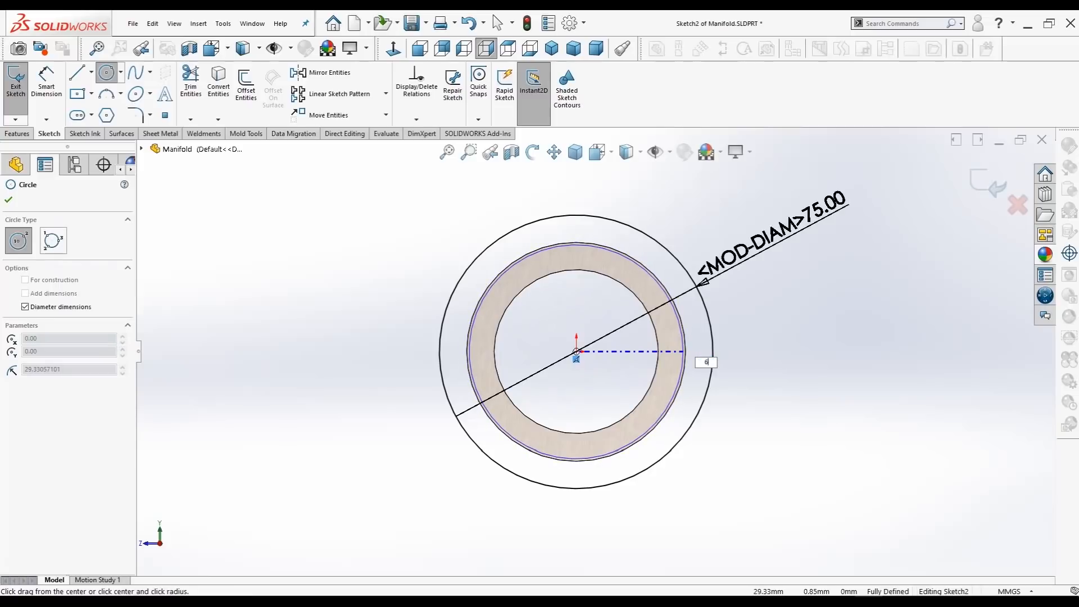
type("60")
key("Return")
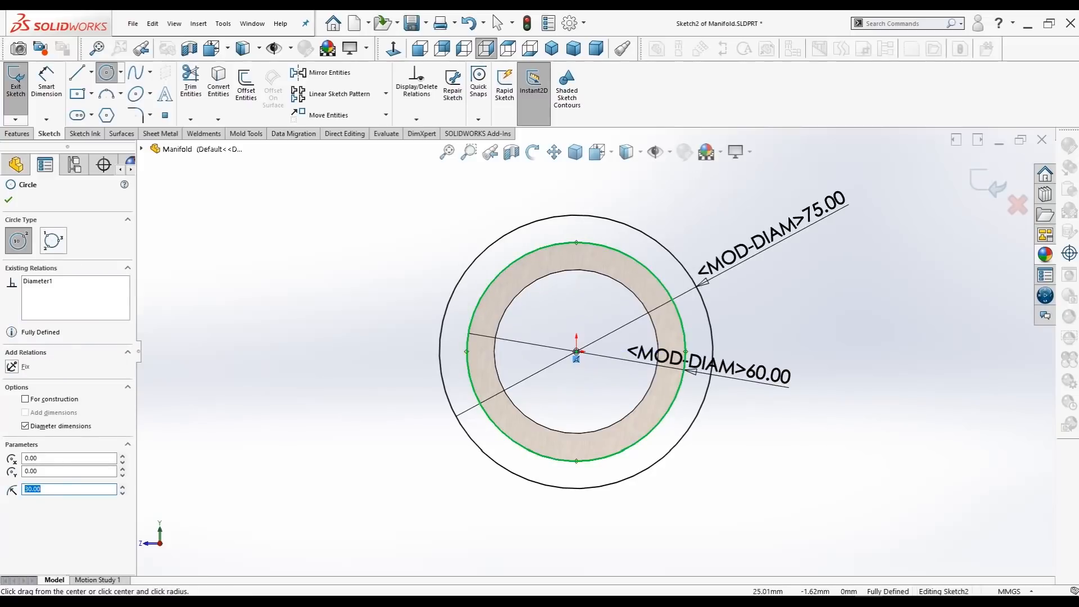
key("Escape")
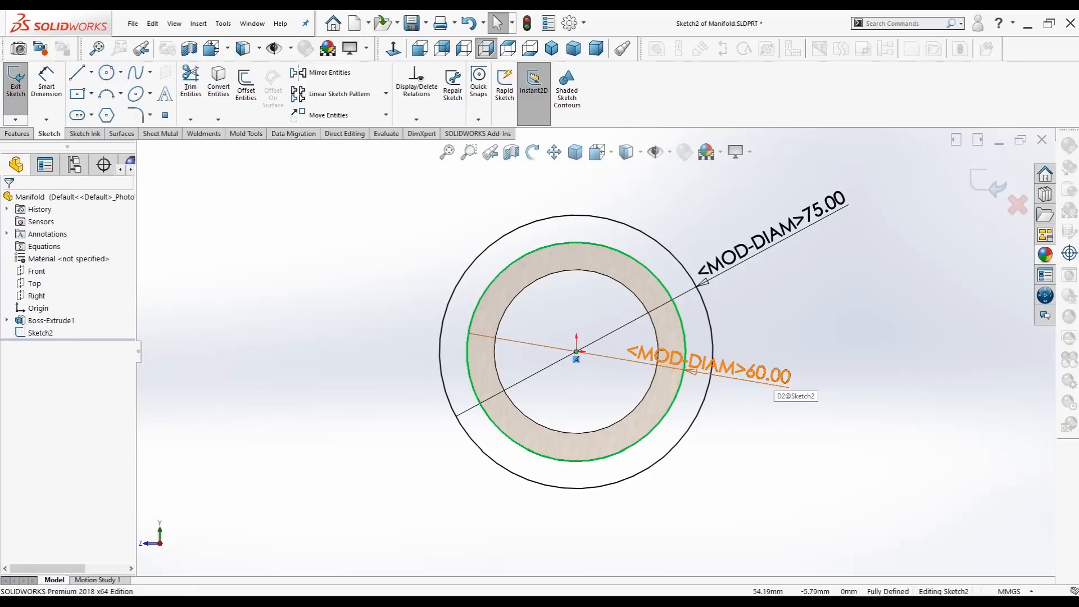
left_click_drag(711, 368, 336, 243)
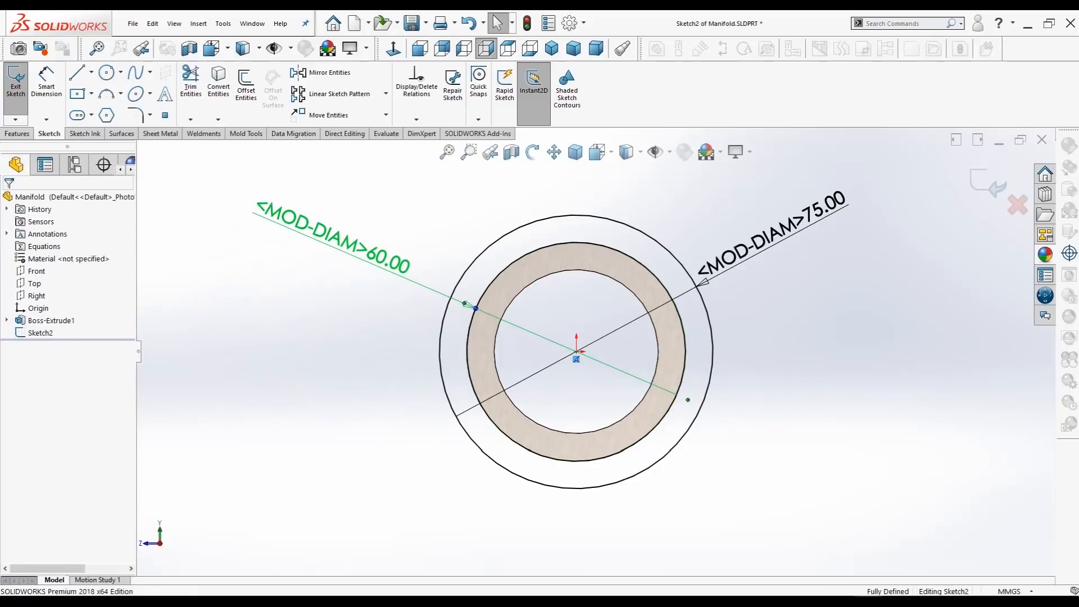
left_click(8, 199)
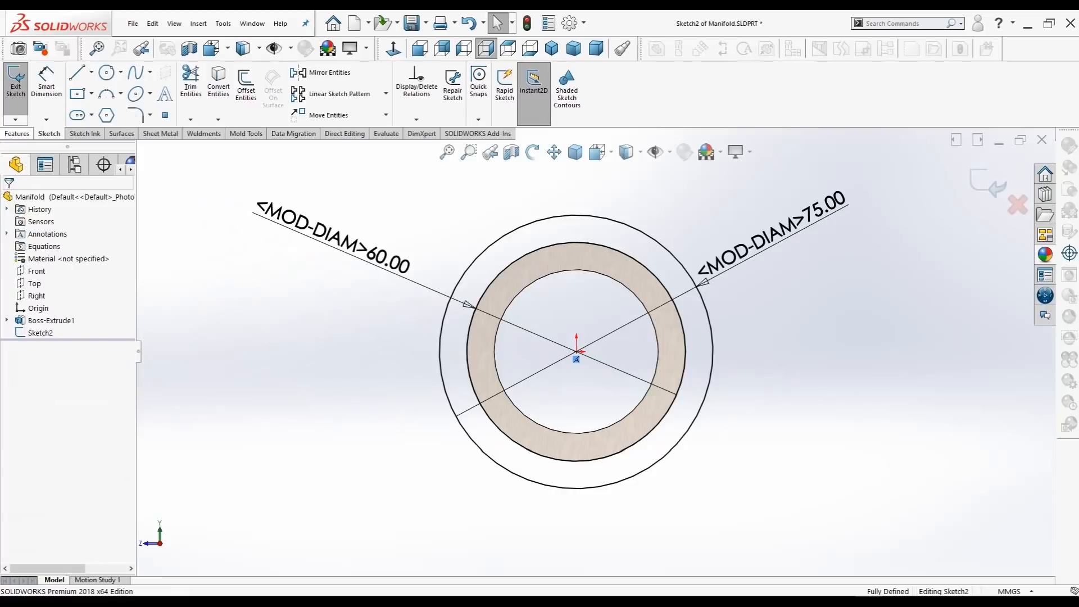
Step: Extrude the collar sketch 50 mm Blind in the reversed direction, back over the tube, with merged result
left_click(17, 133)
left_click(20, 84)
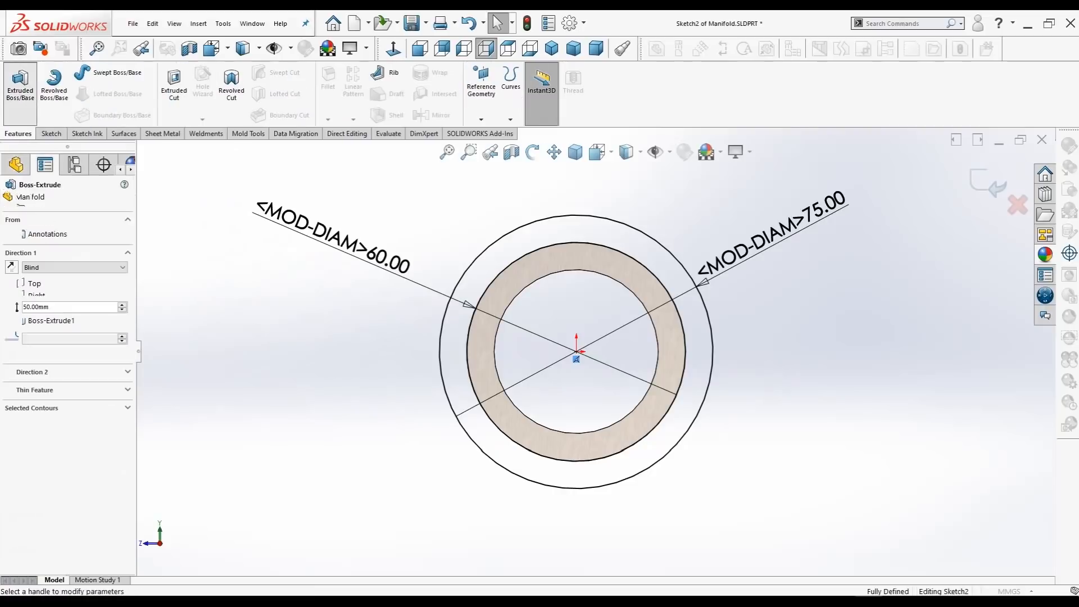
key("ctrl+7")
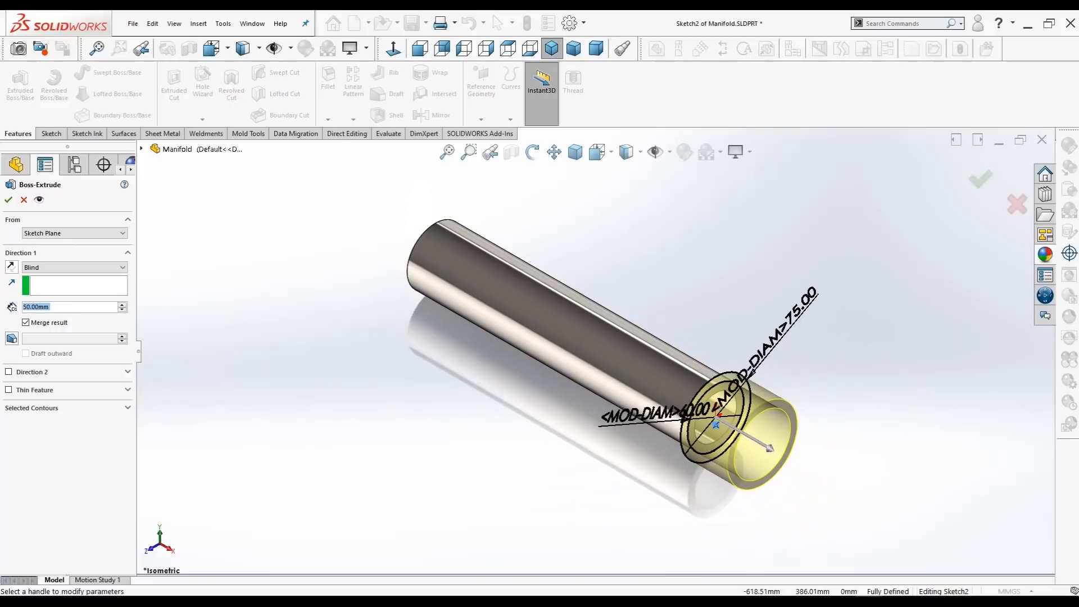
left_click(11, 266)
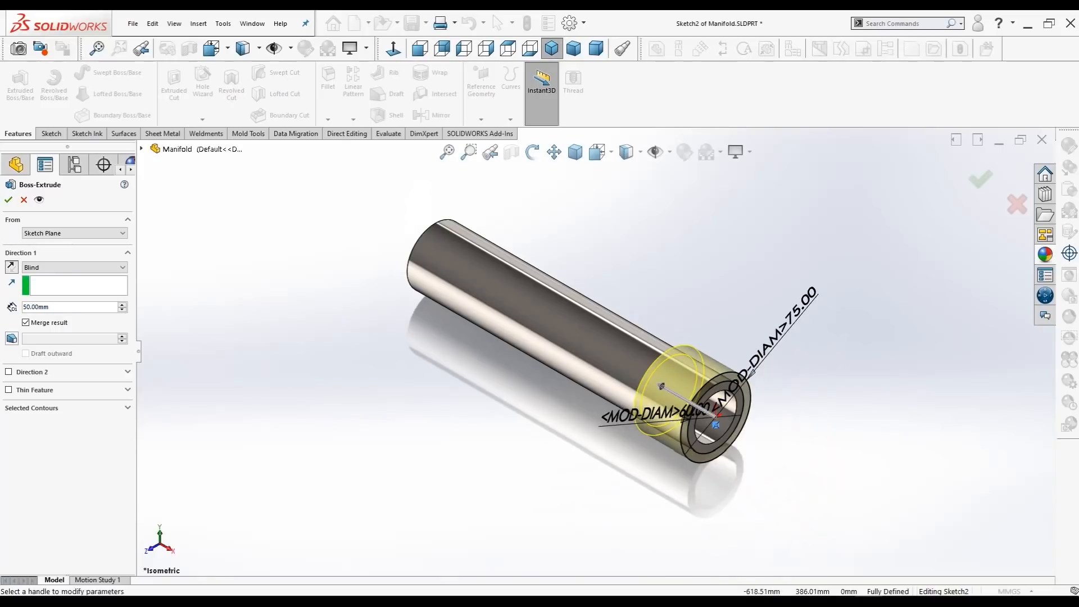
left_click(8, 200)
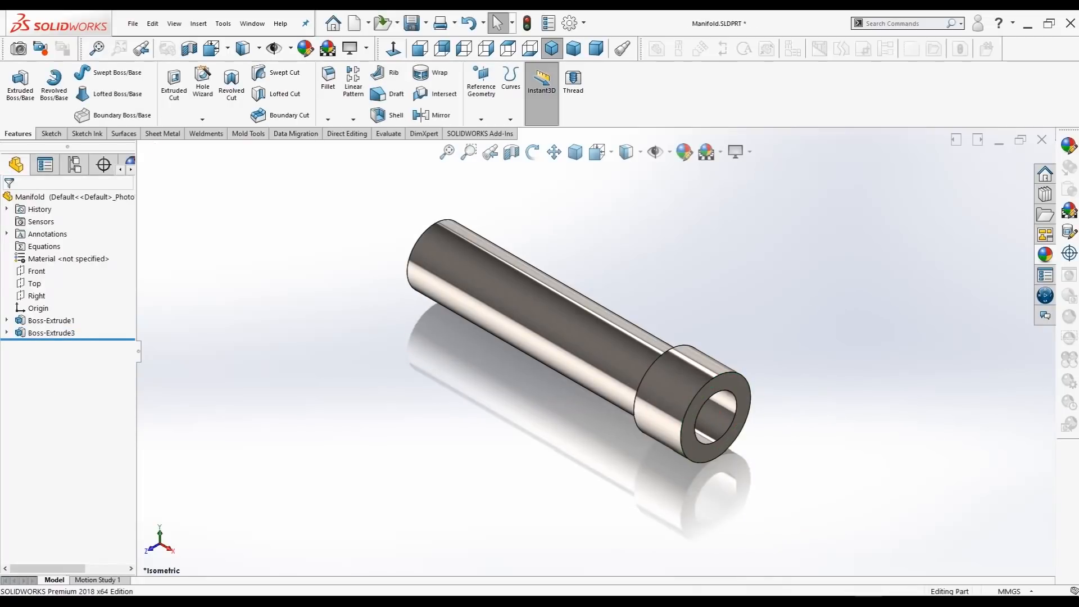
Step: Mirror the end collar extrusion about the Right plane to the tube's other end
mouse_move(630, 326)
middle_mouse_down()
mouse_move(540, 331)
mouse_move(515, 309)
mouse_move(610, 314)
mouse_move(607, 337)
mouse_move(620, 336)
middle_mouse_up()
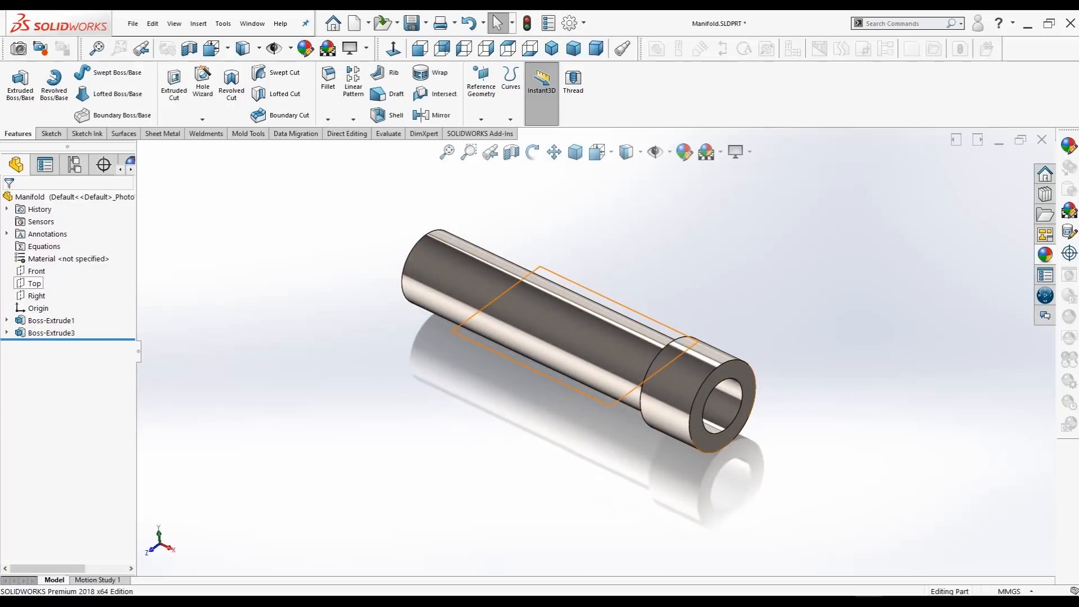
left_click(37, 296)
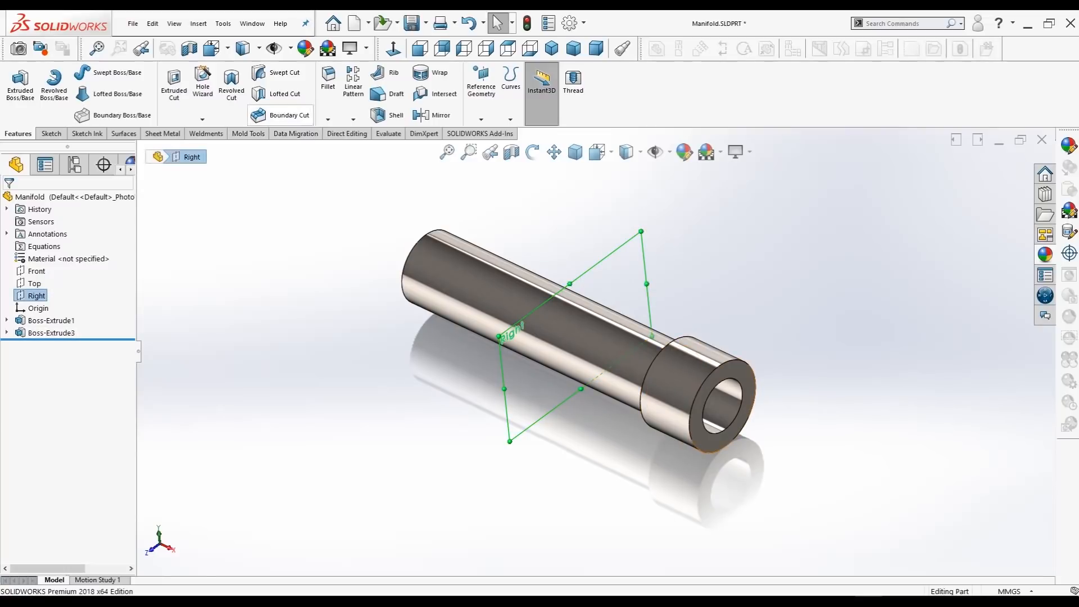
left_click(434, 116)
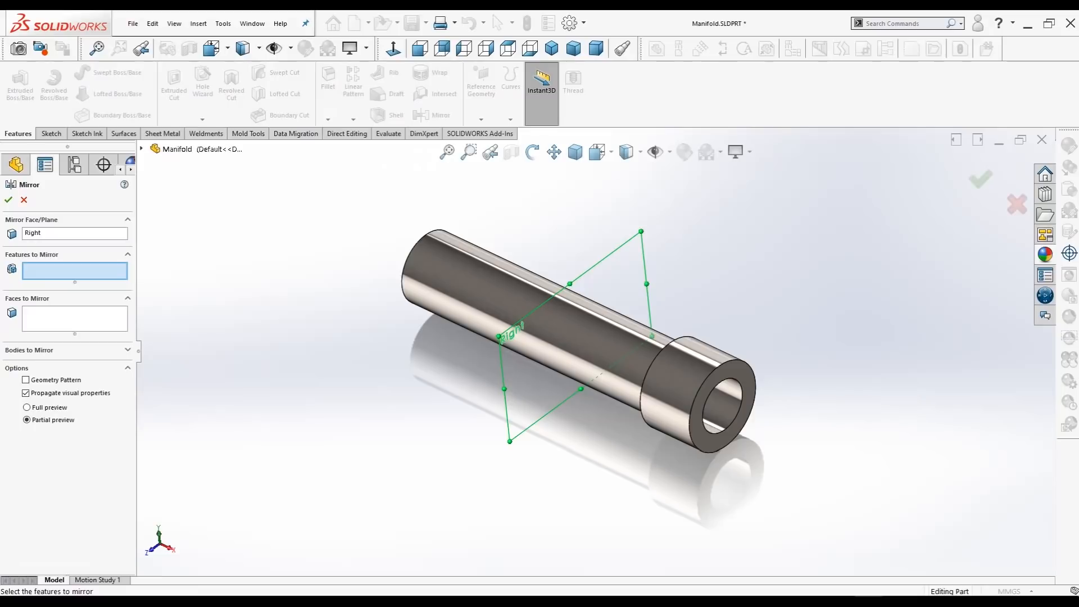
left_click(142, 149)
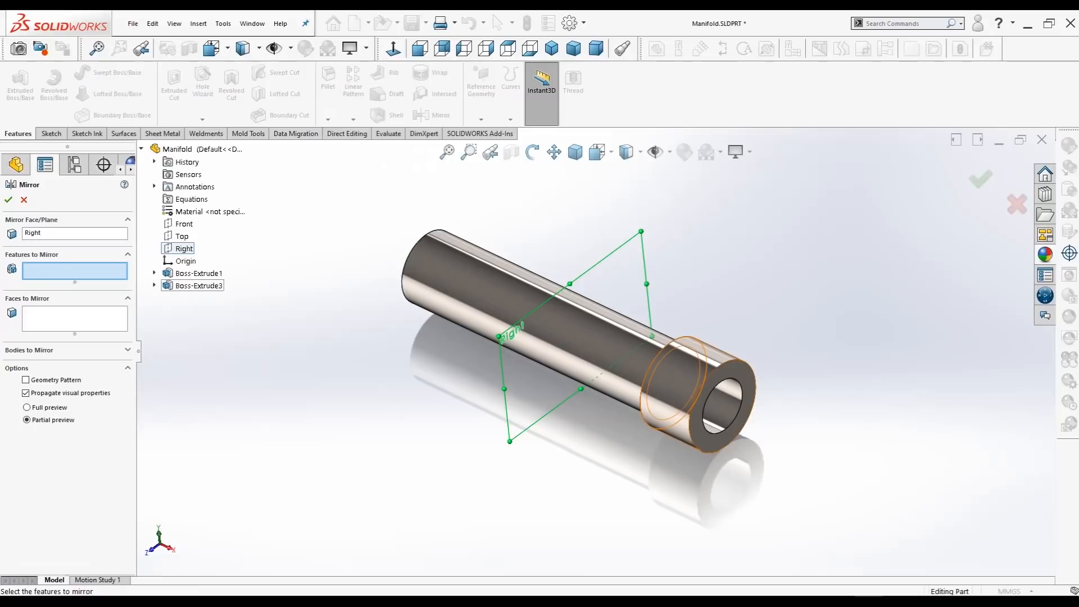
left_click(199, 285)
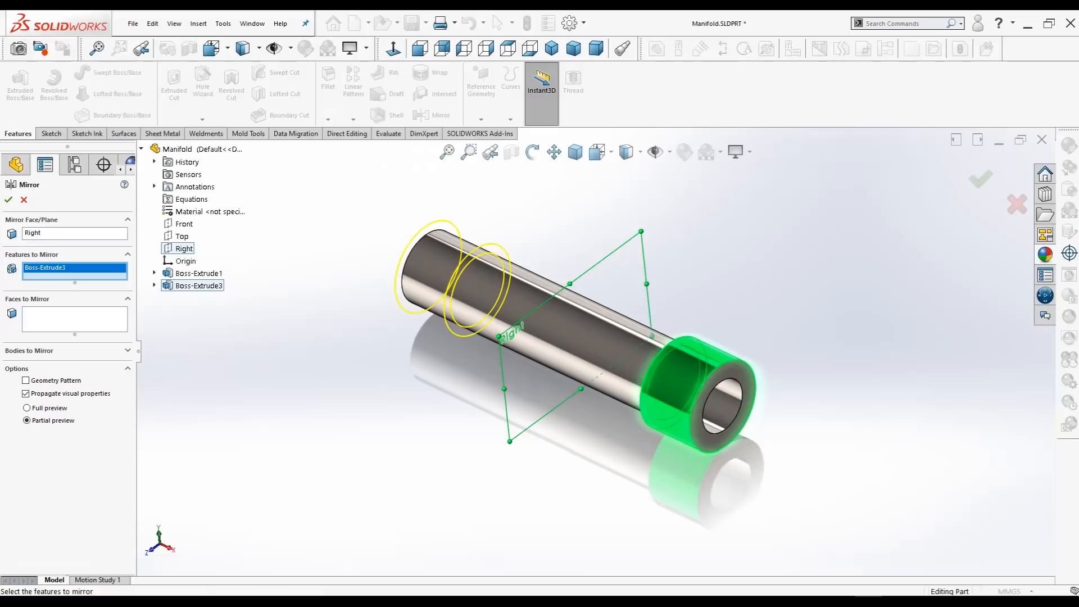
left_click(8, 199)
Step: Create a reference plane offset 42.5 mm above the Top plane
mouse_move(540, 338)
middle_mouse_down()
mouse_move(624, 360)
mouse_move(641, 343)
mouse_move(537, 337)
middle_mouse_up()
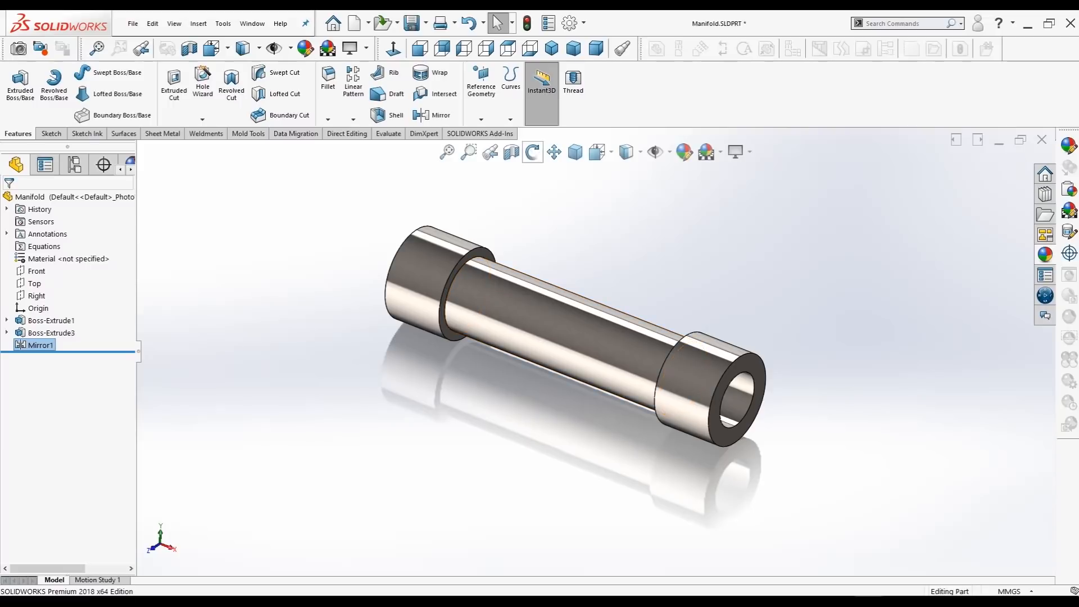
left_click(481, 106)
left_click(491, 133)
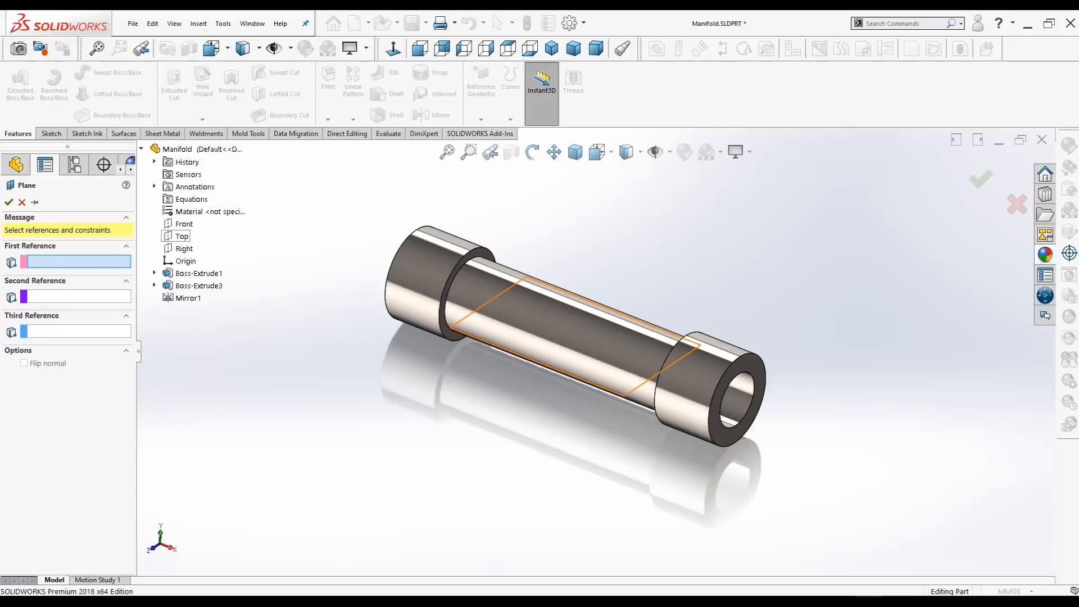
left_click(181, 236)
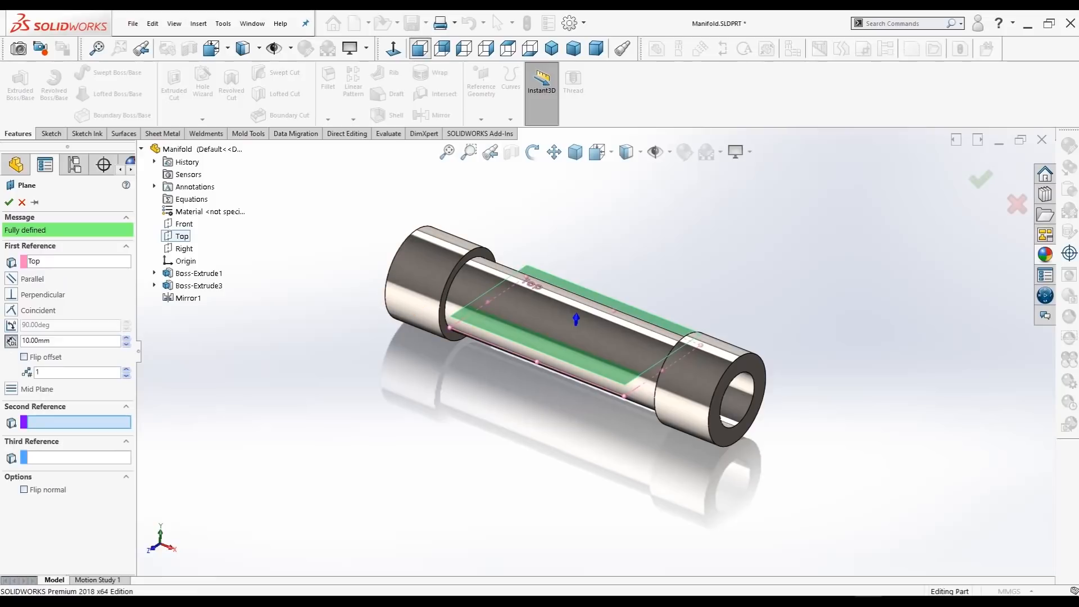
key("ctrl+1")
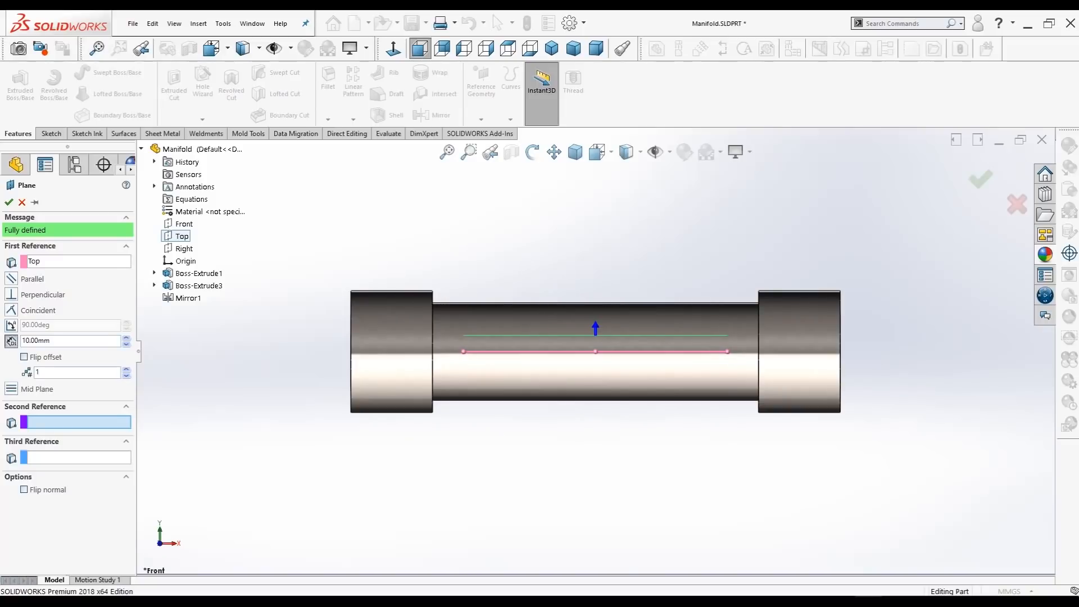
double_click(36, 341)
type("42.5")
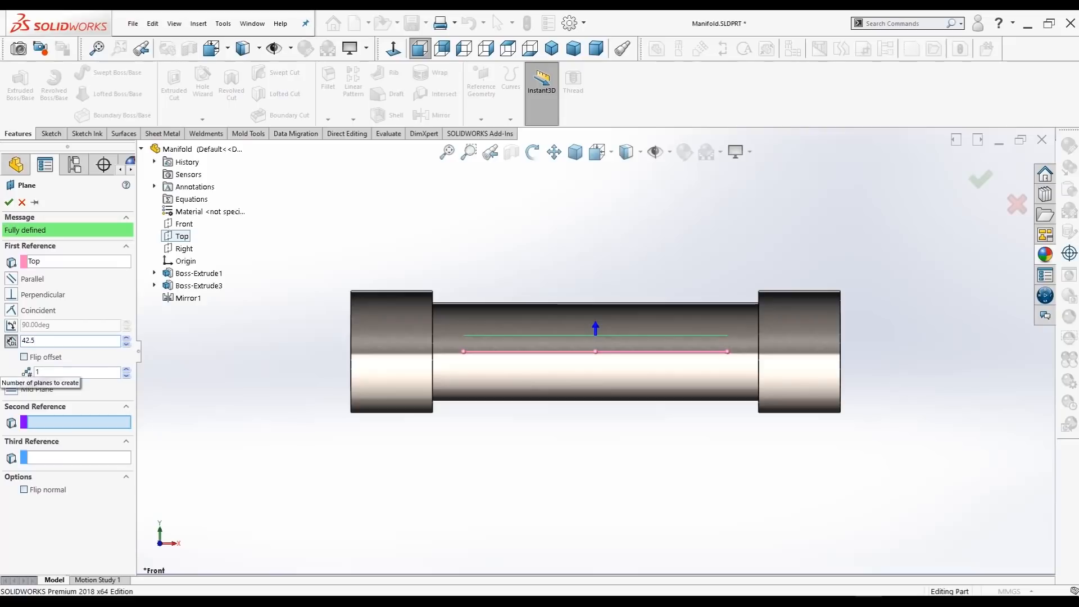
key("Tab")
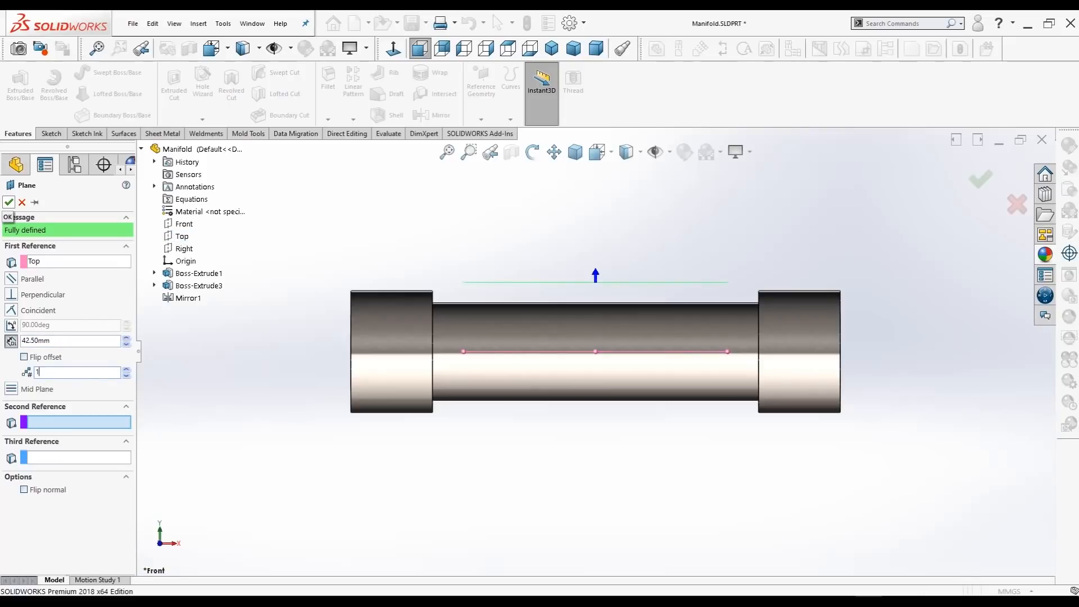
left_click(8, 202)
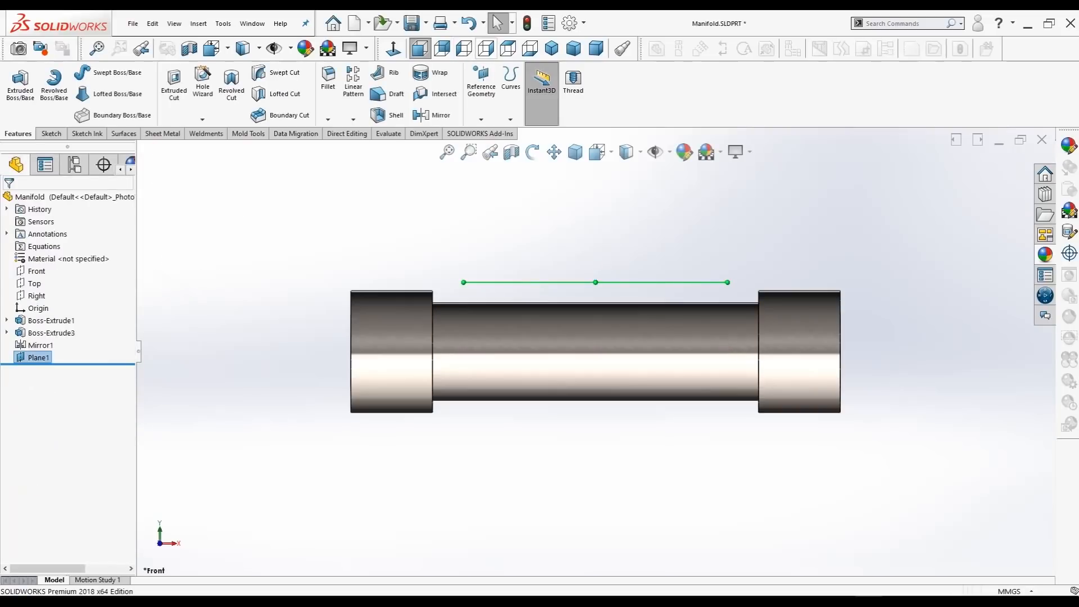
Step: Start a sketch on the offset plane and draw a horizontal centerline about 93 mm long from the origin toward the negative-X collar
left_click(508, 48)
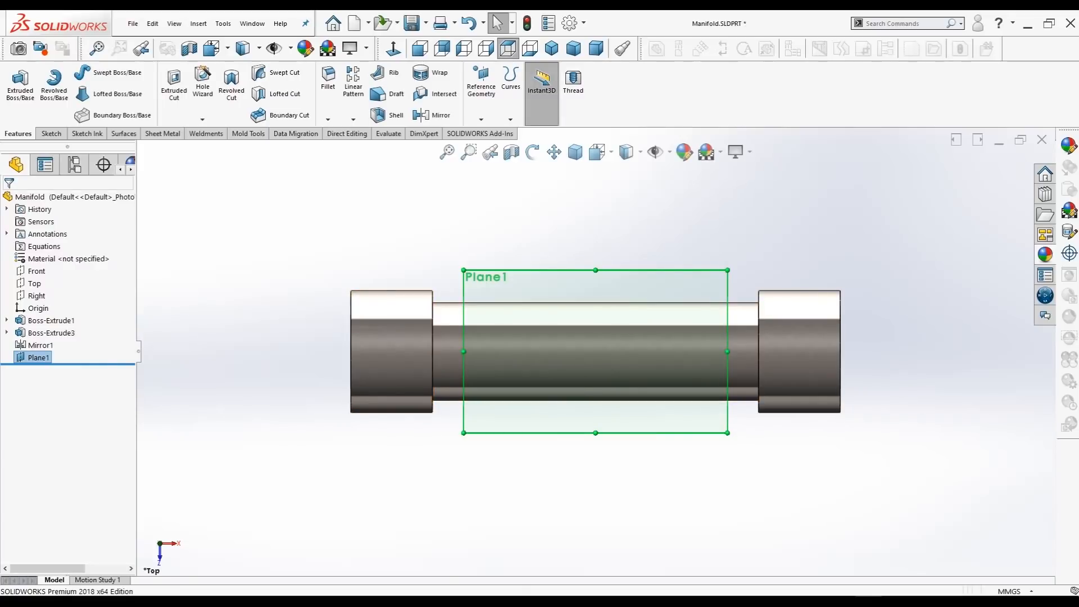
right_click(39, 358)
left_click(50, 342)
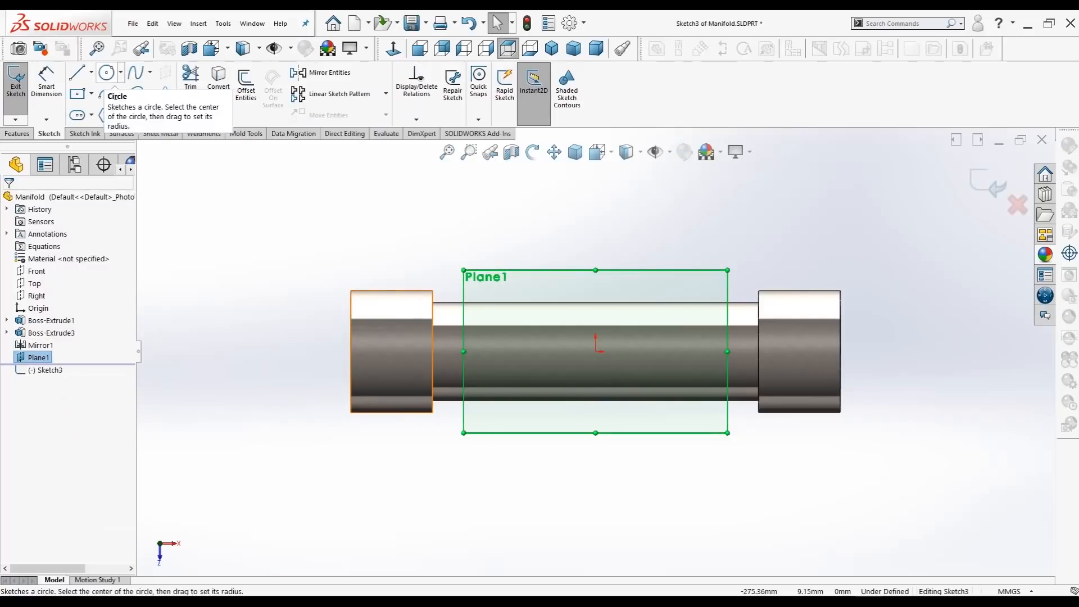
left_click(91, 72)
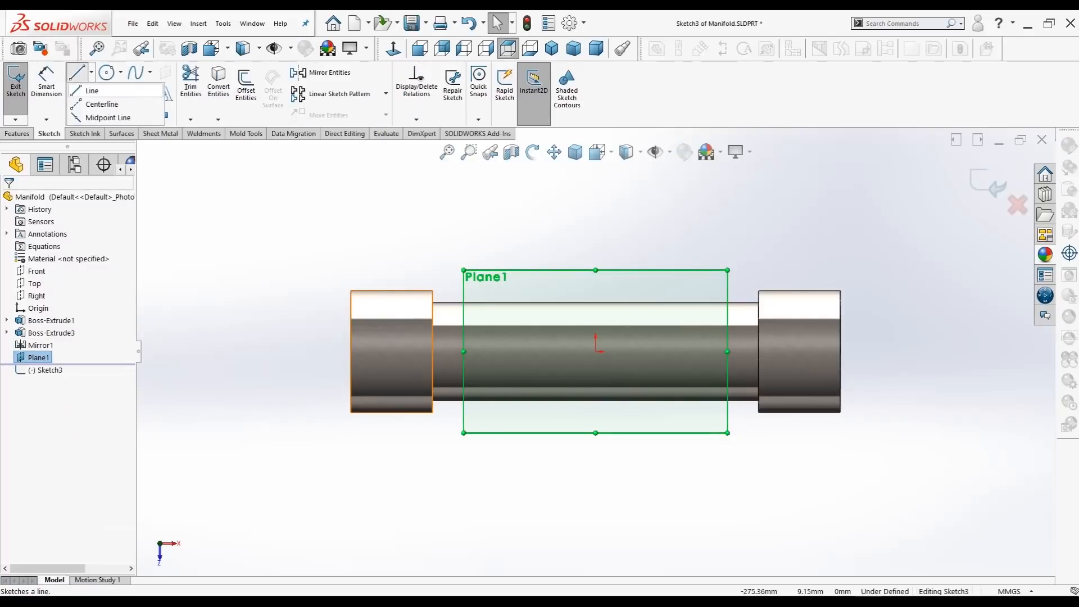
left_click(107, 73)
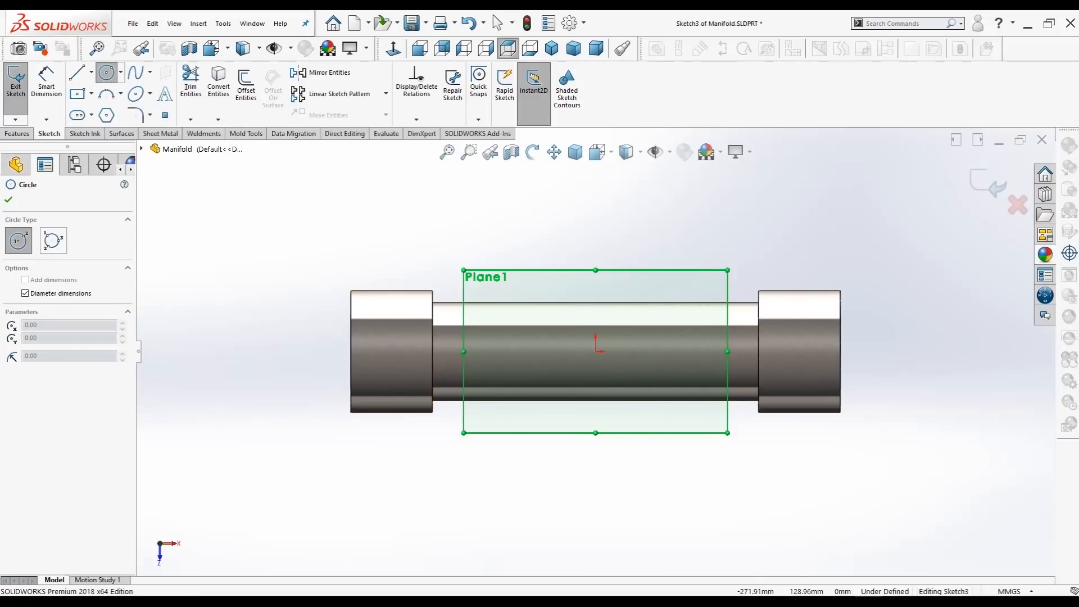
left_click(90, 72)
left_click(102, 104)
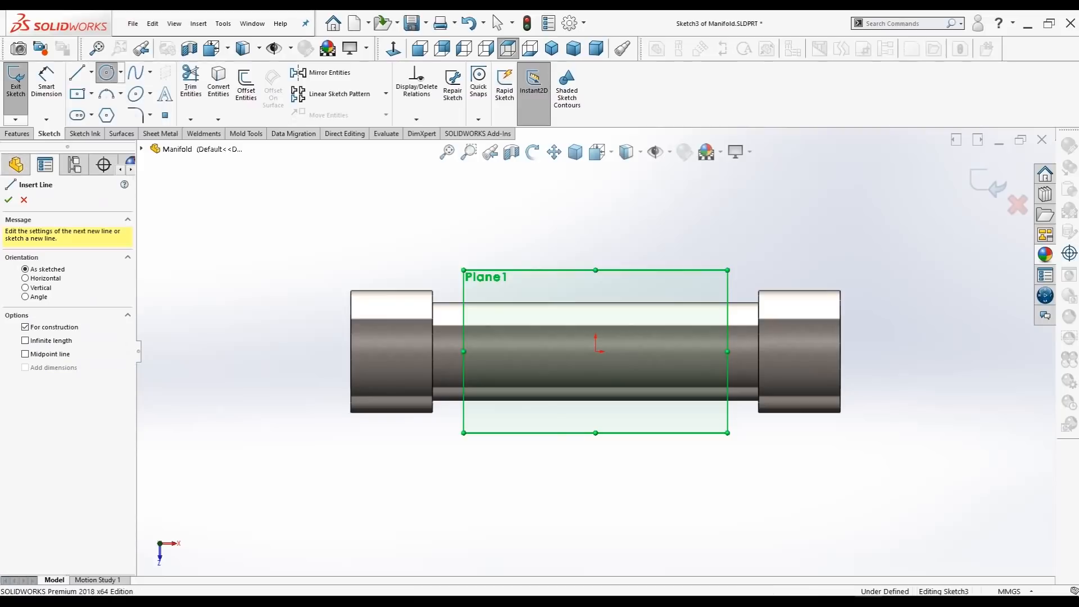
left_click(596, 351)
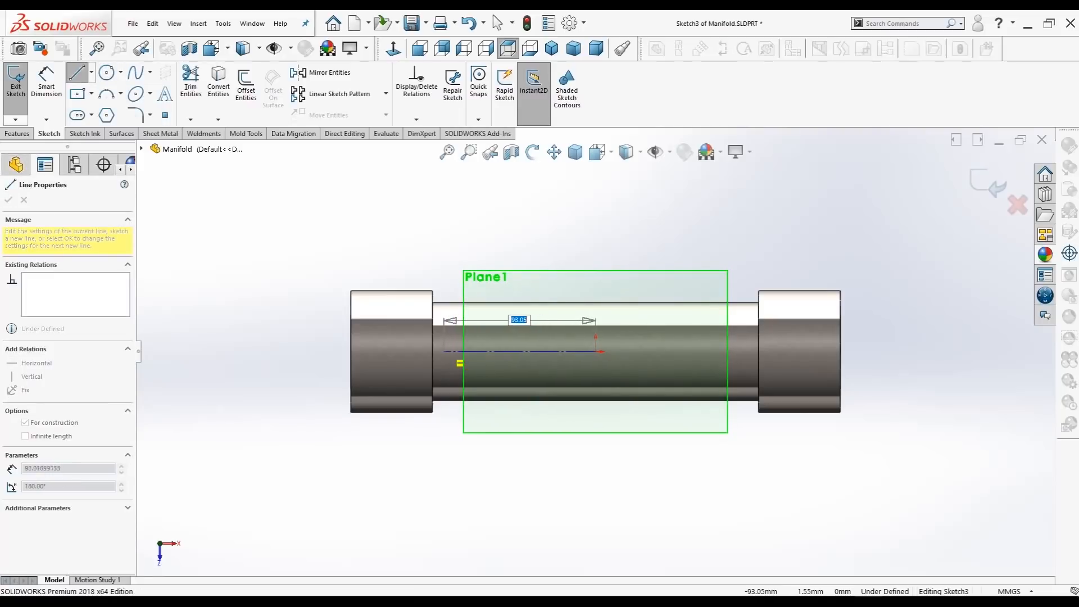
left_click(444, 351)
key("Escape")
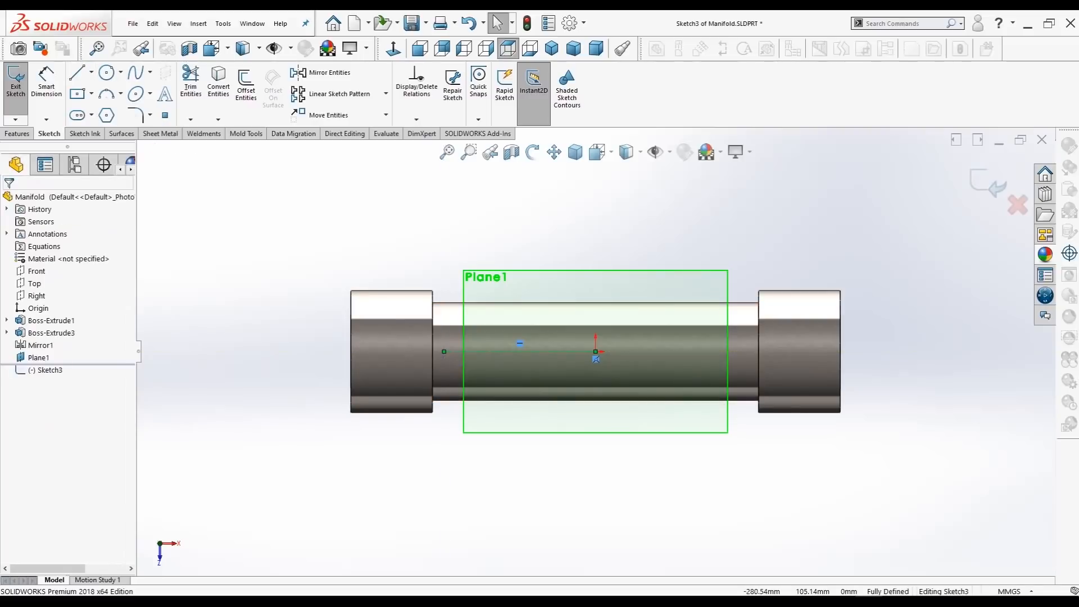
left_click(106, 72)
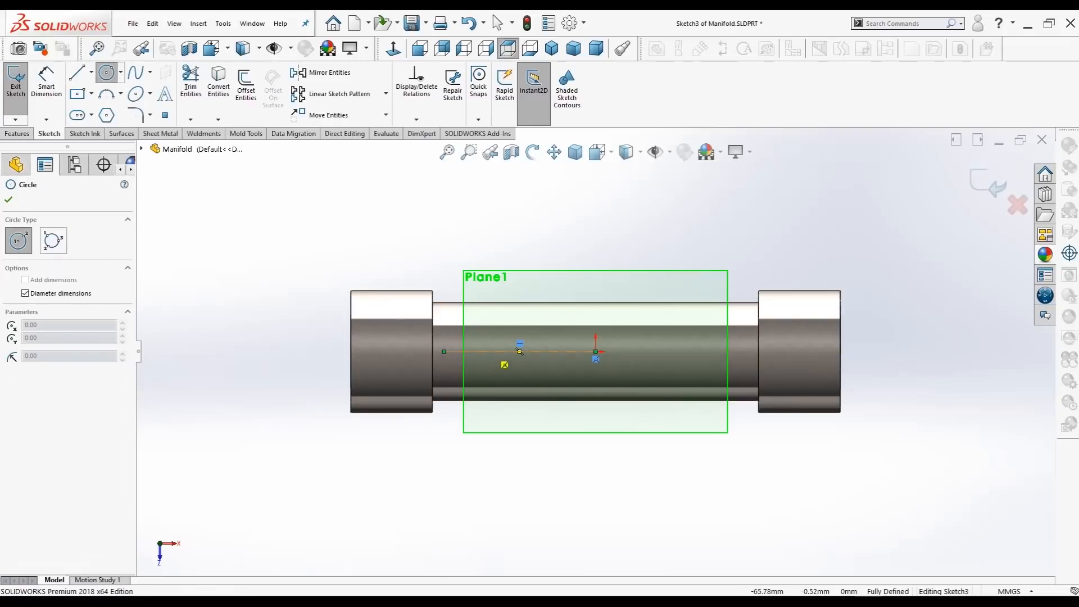
left_click(491, 351)
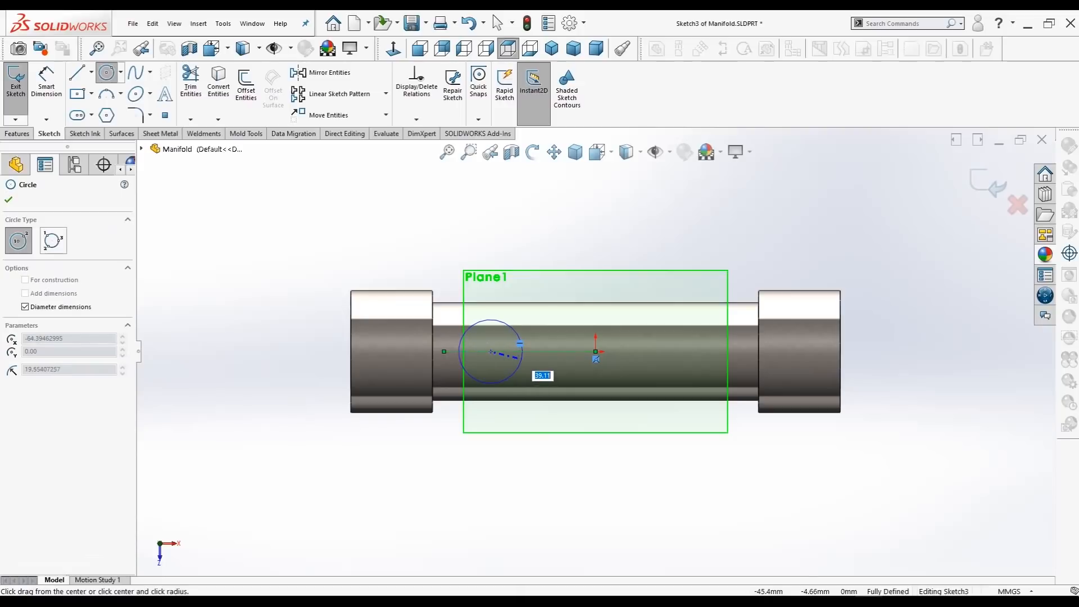
key("Escape")
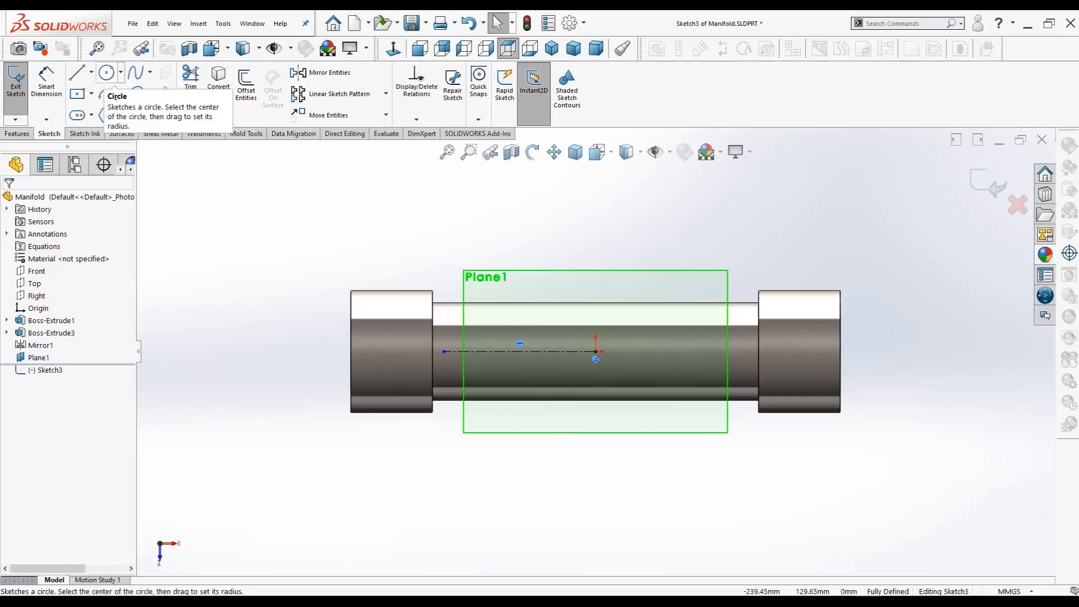
Step: Sketch a 35 mm diameter circle centred on the centerline and place its diameter dimension clear of the tube
left_click(107, 72)
left_click(493, 351)
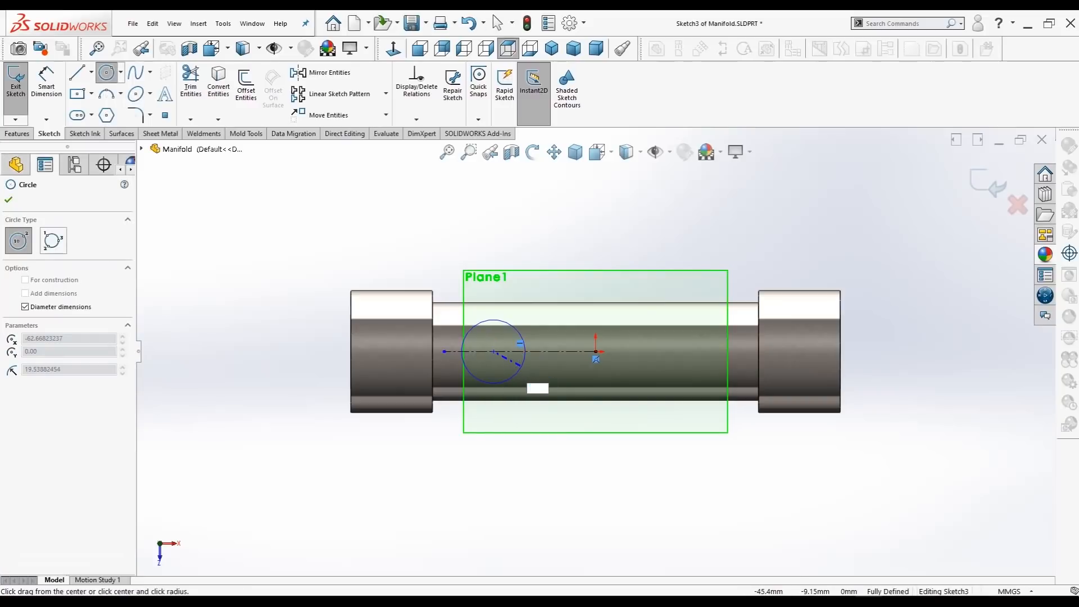
type("35")
key("Return")
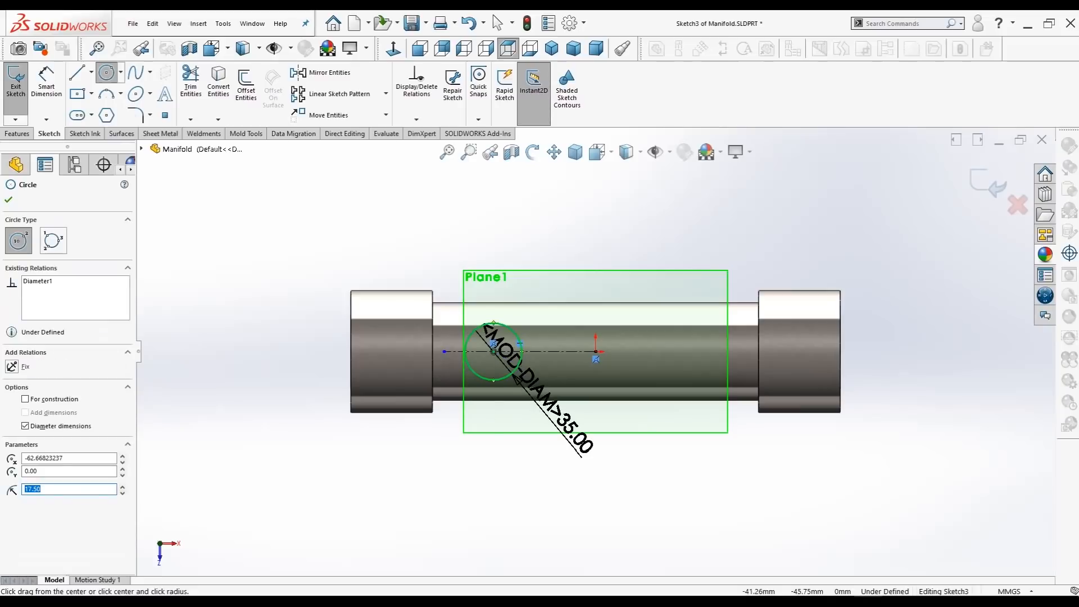
left_click(9, 200)
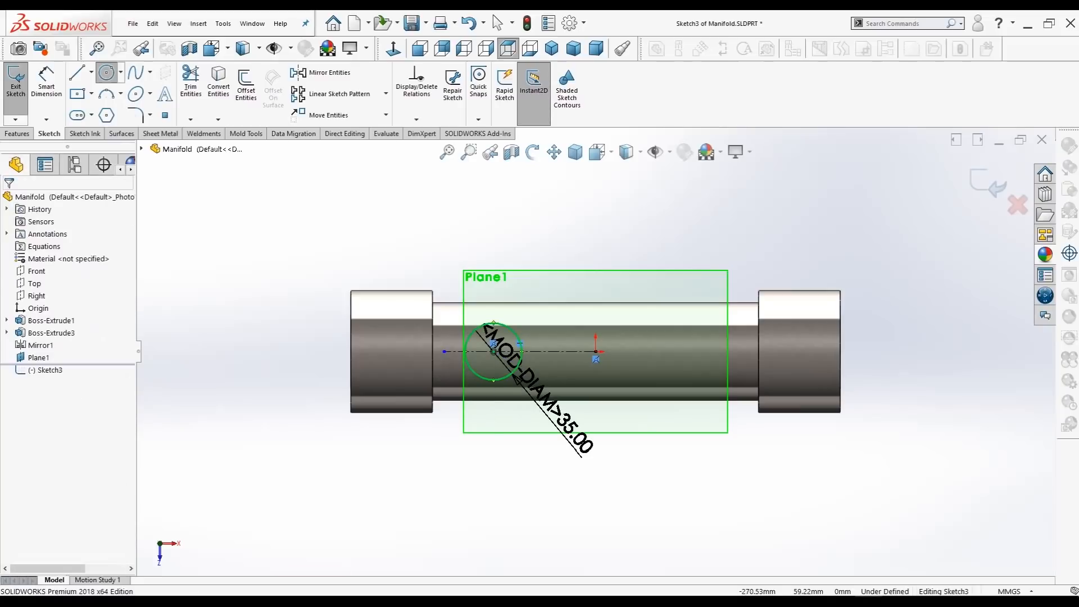
left_click_drag(550, 414, 619, 247)
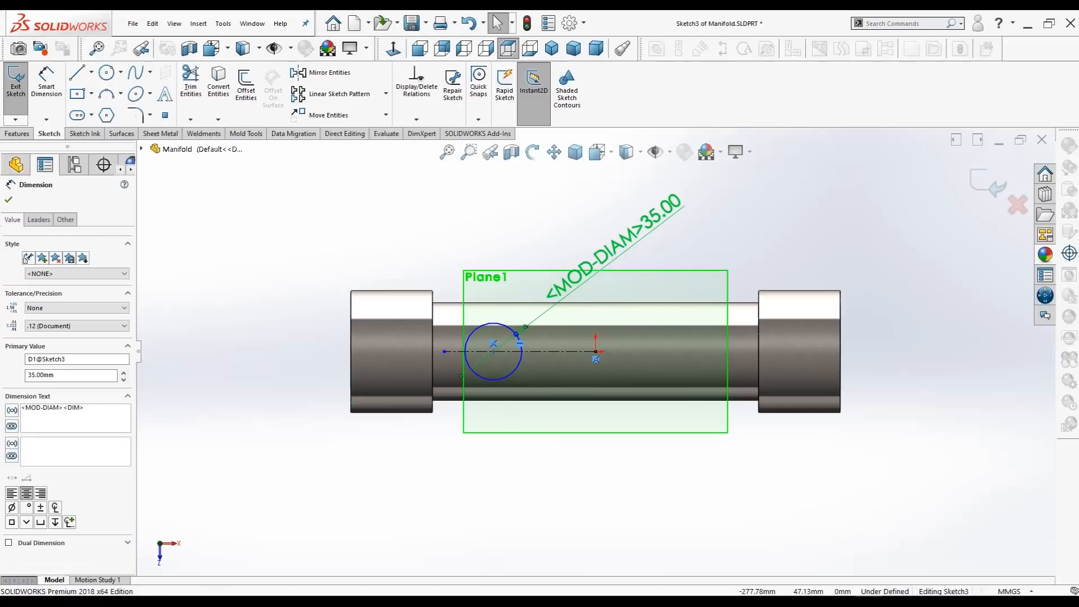
left_click(8, 200)
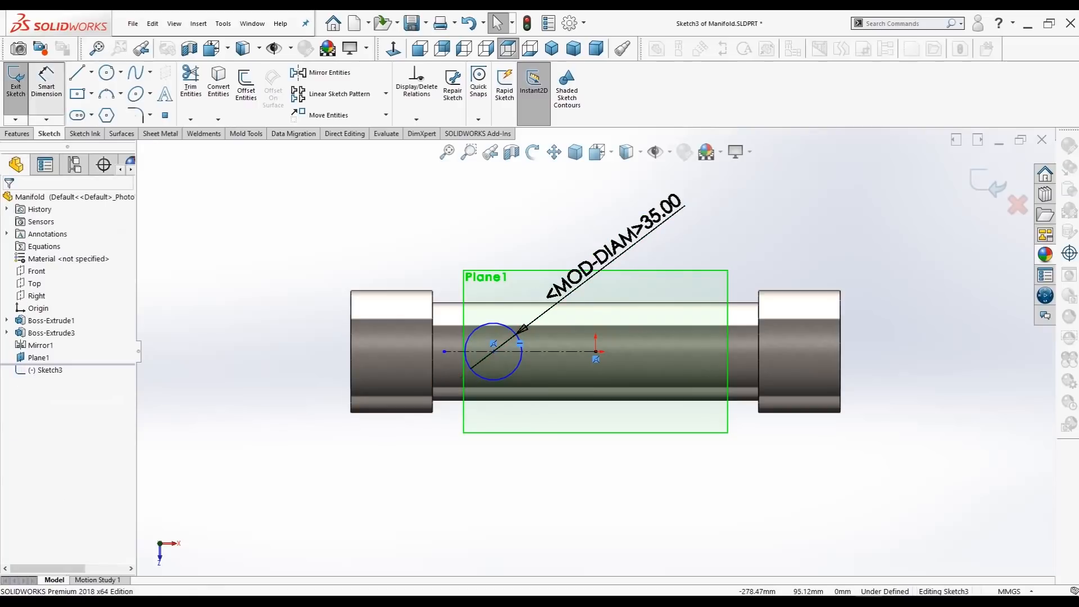
Step: Dimension the circle's centre 75 mm from the origin, placing the dimension beside the tube
left_click(46, 85)
left_click(595, 351)
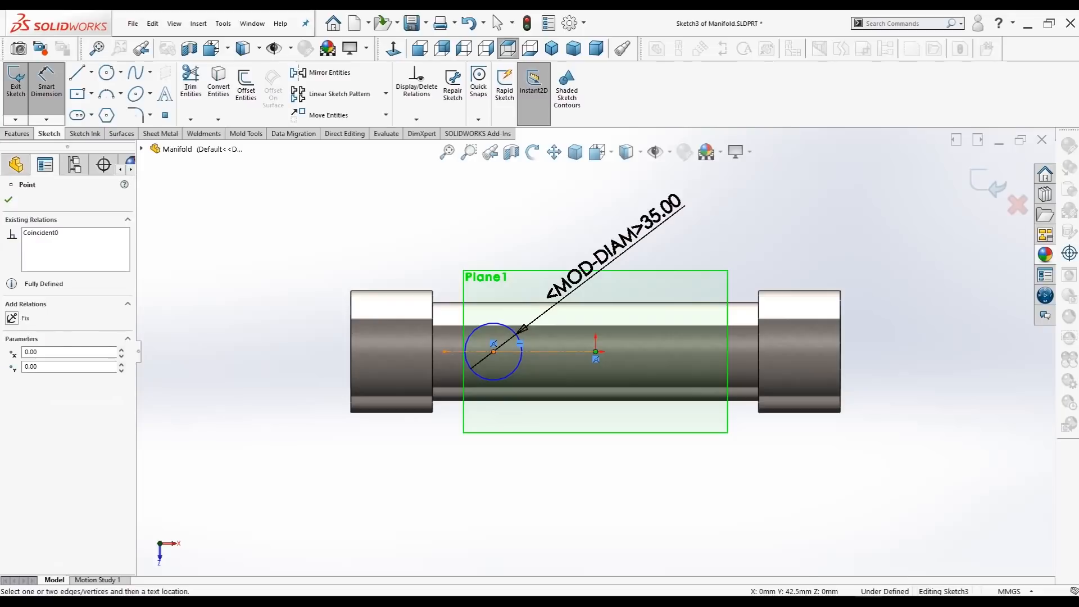
left_click(494, 351)
left_click(566, 469)
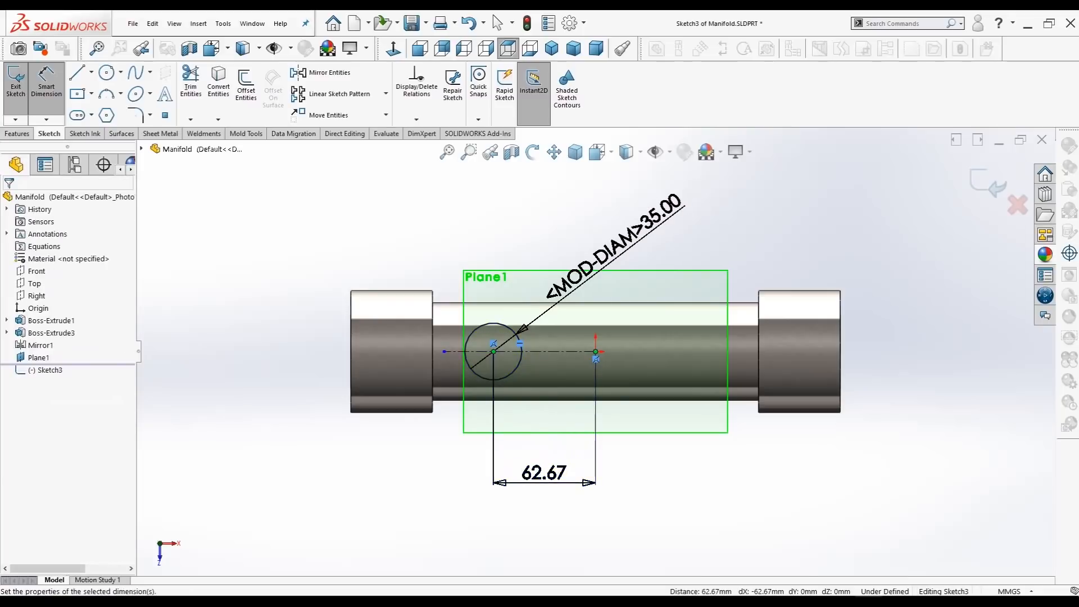
type("75")
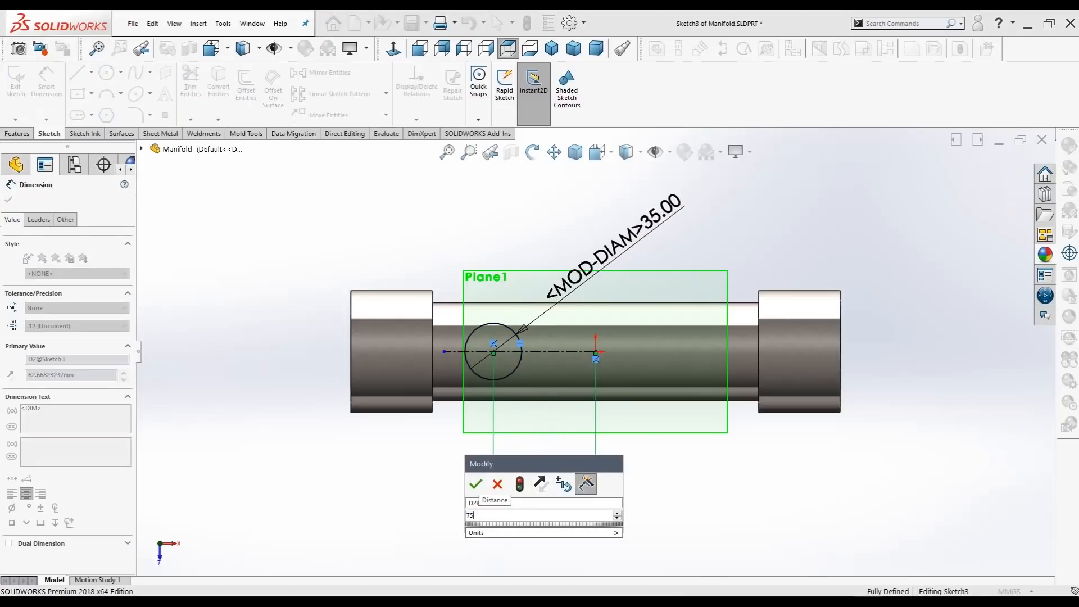
key("Return")
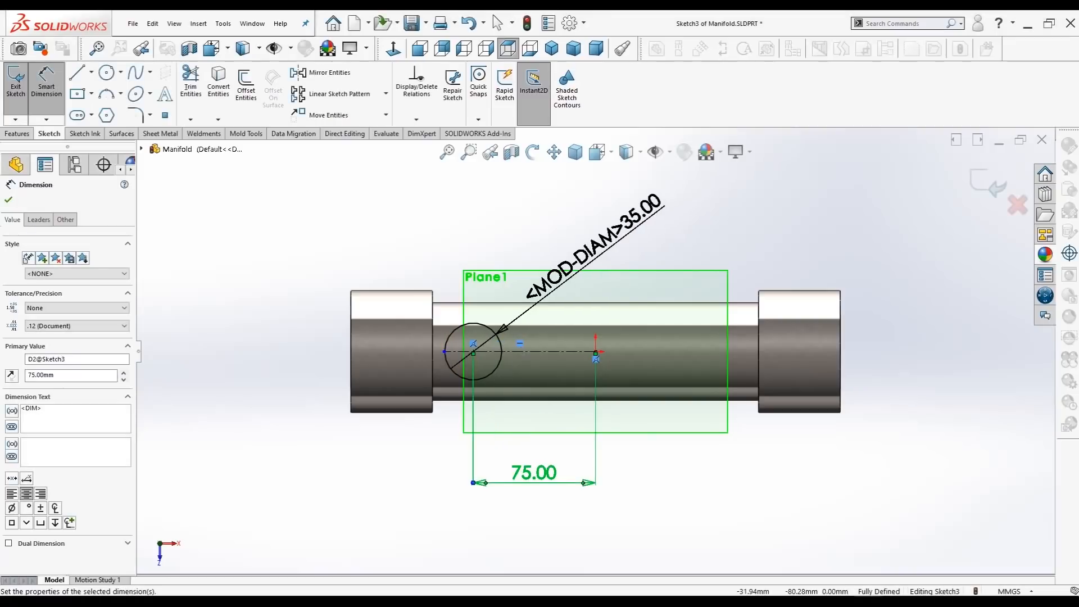
key("Escape")
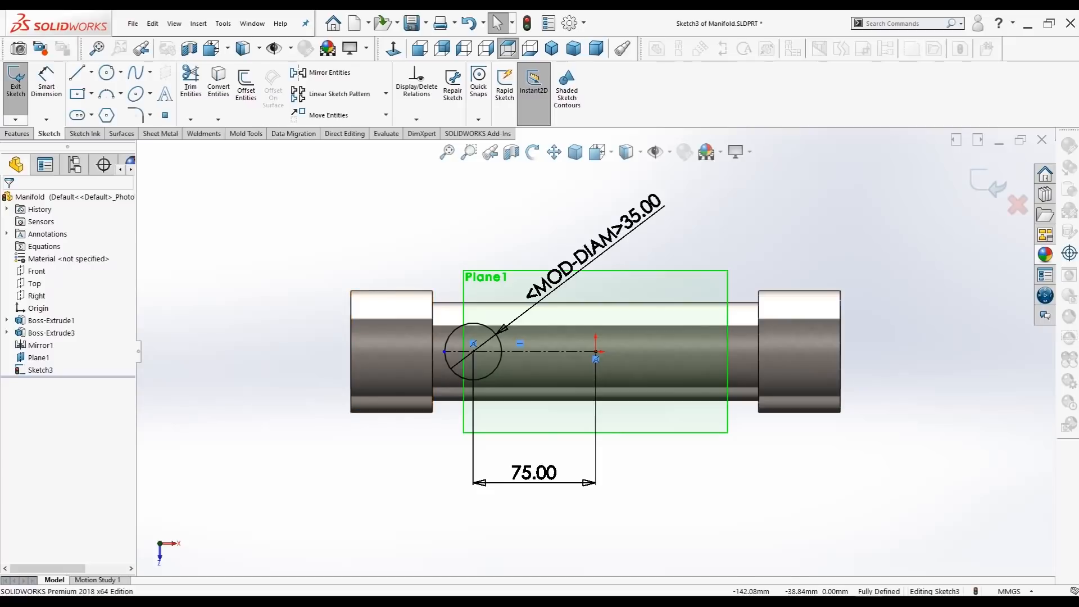
Step: Add a concentric 17.5 mm diameter circle inside the 35 mm circle and place its dimension outside the profile
left_click(106, 72)
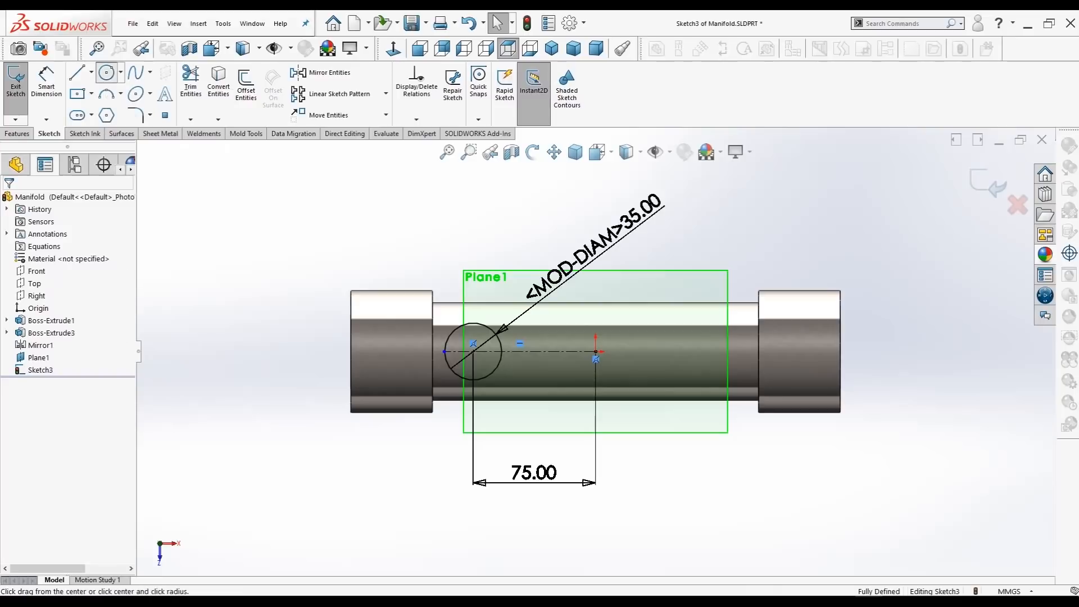
left_click(473, 352)
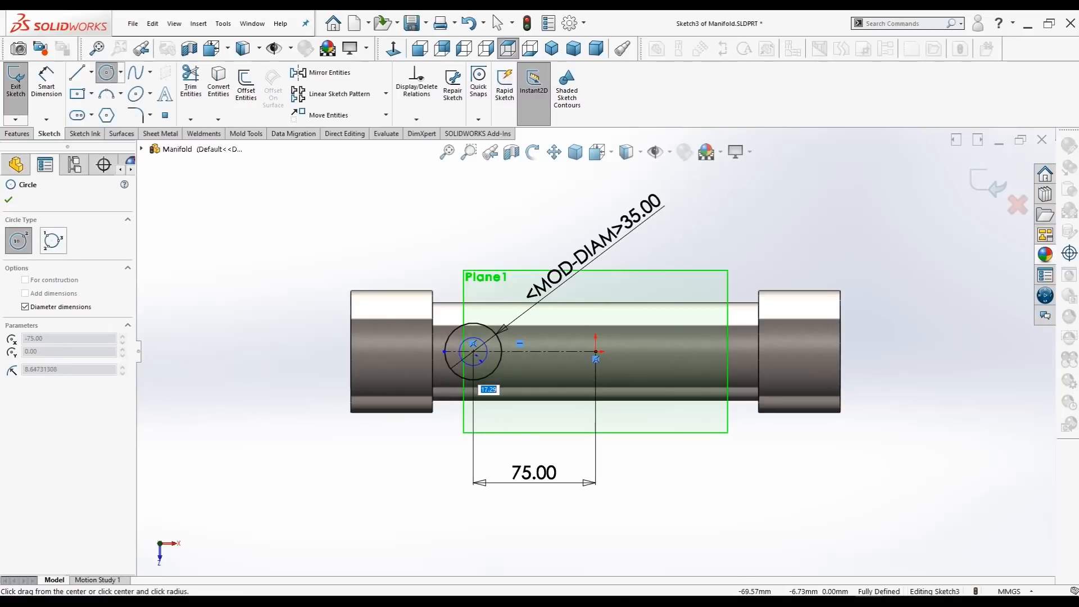
key("BackSpace")
type("17.5")
key("Return")
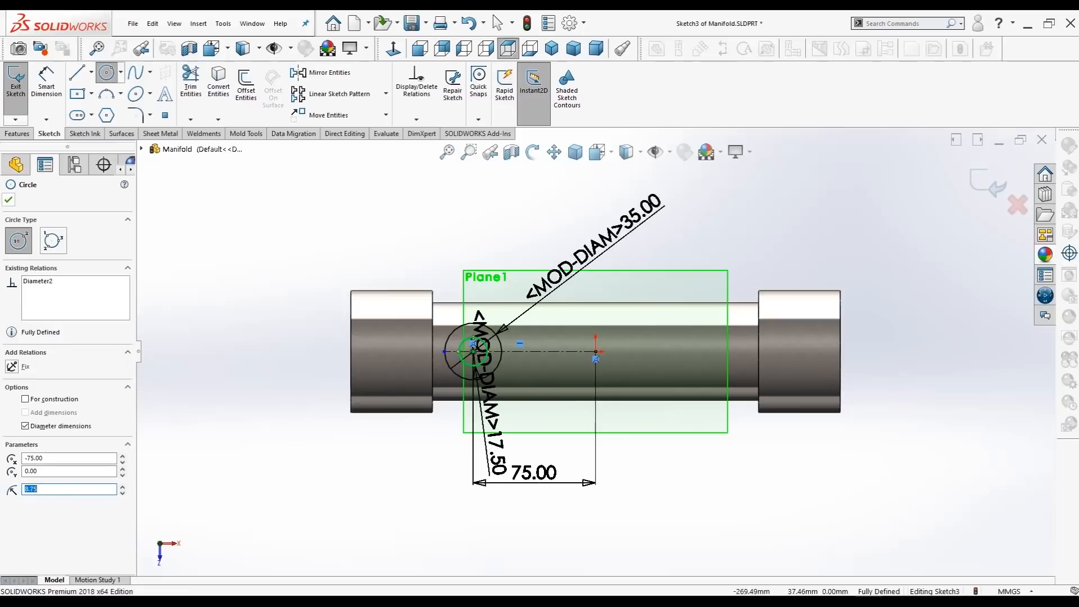
left_click(494, 16)
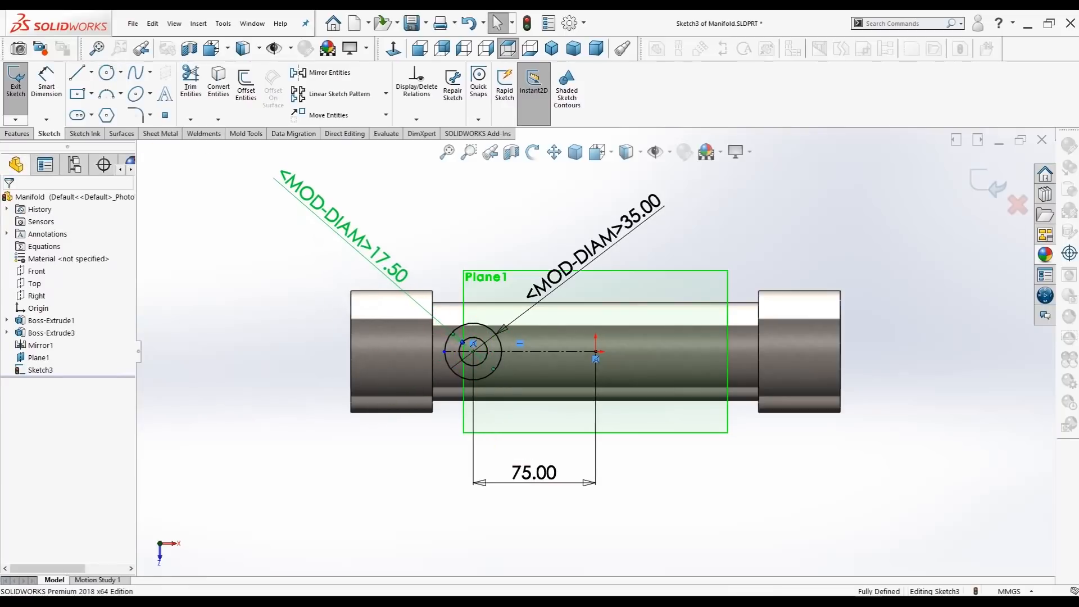
left_click(8, 200)
Step: Extrude the ring profile from the offset plane down to the tube's outer face using Up To Surface, merging the result
left_click(17, 134)
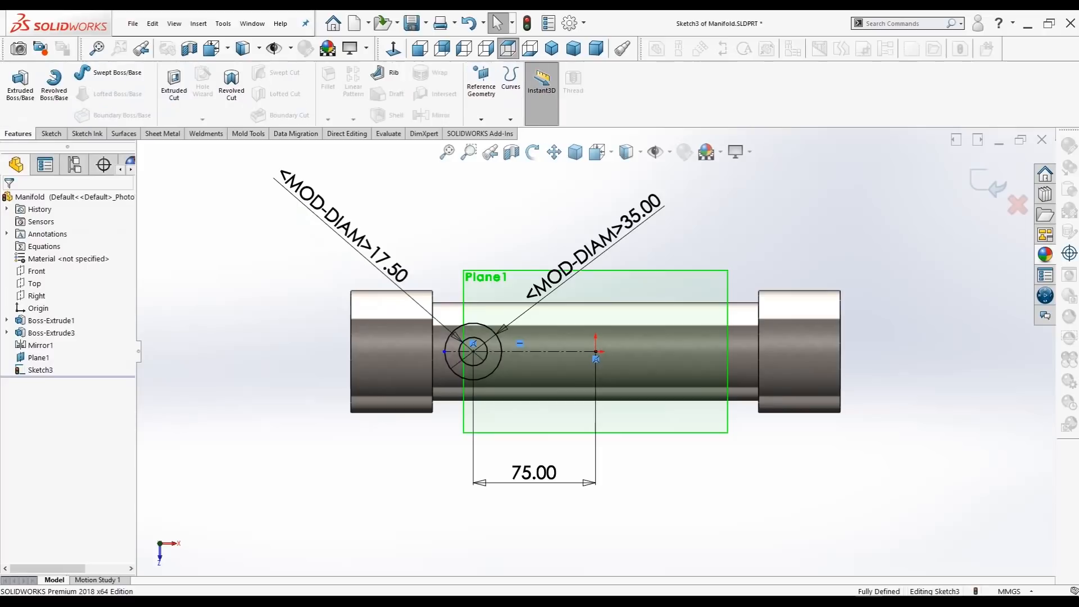
left_click(21, 85)
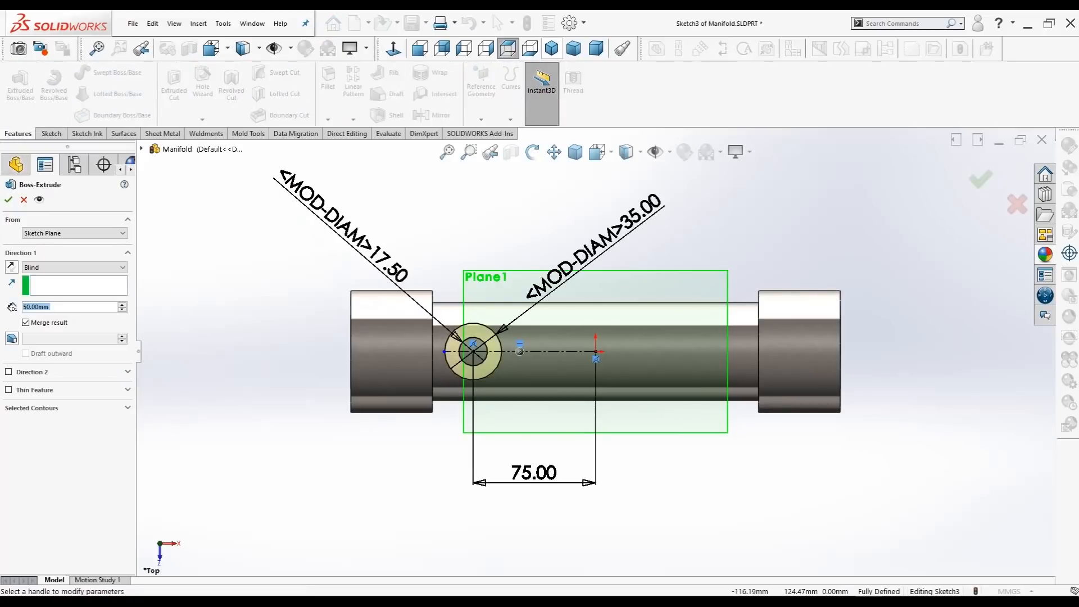
left_click(552, 48)
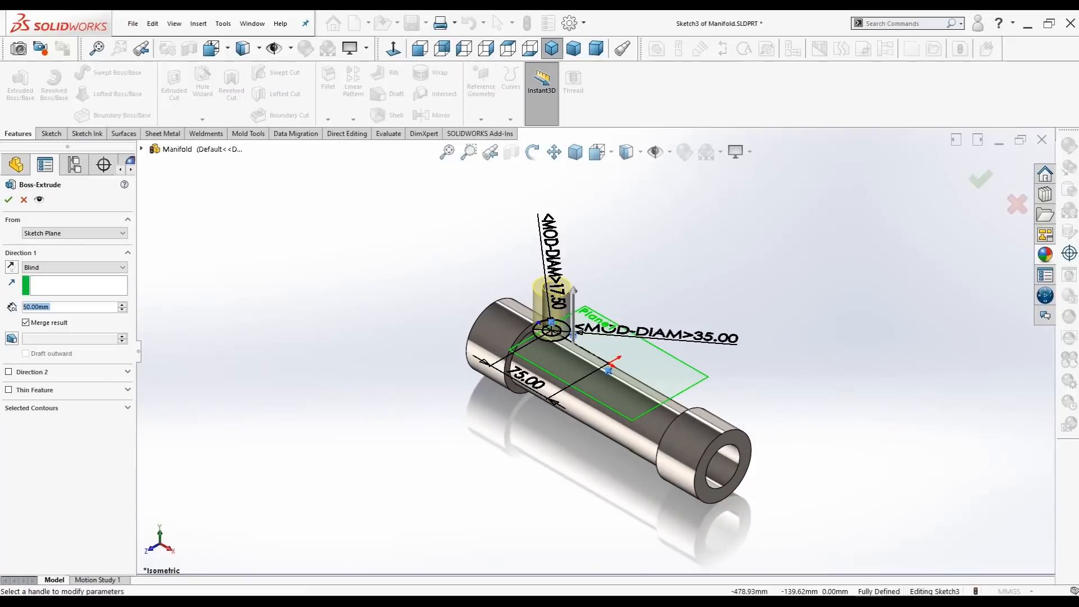
left_click(12, 267)
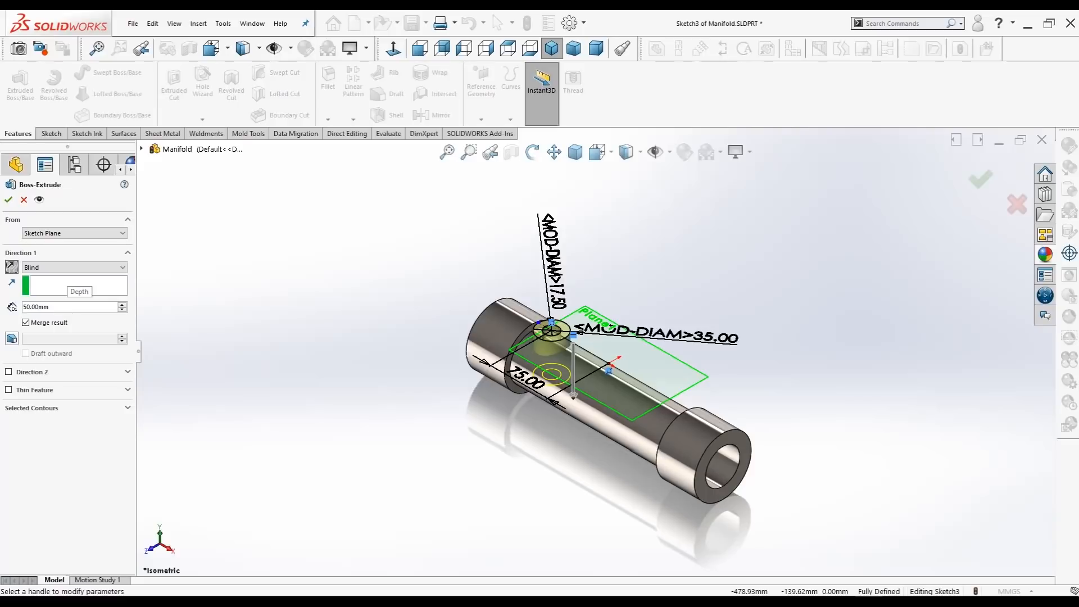
left_click(73, 267)
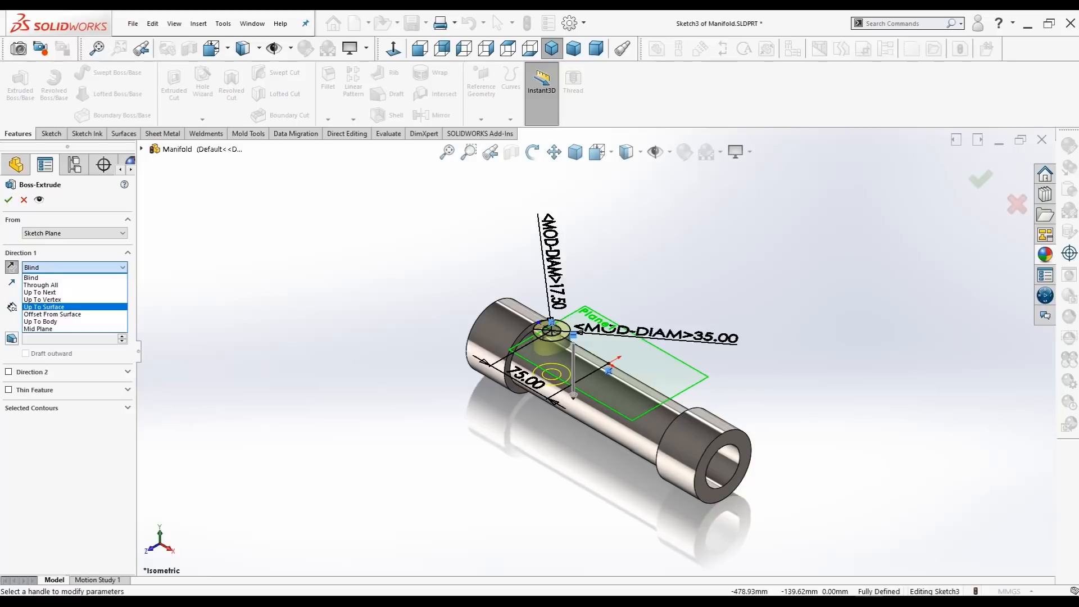
left_click(45, 307)
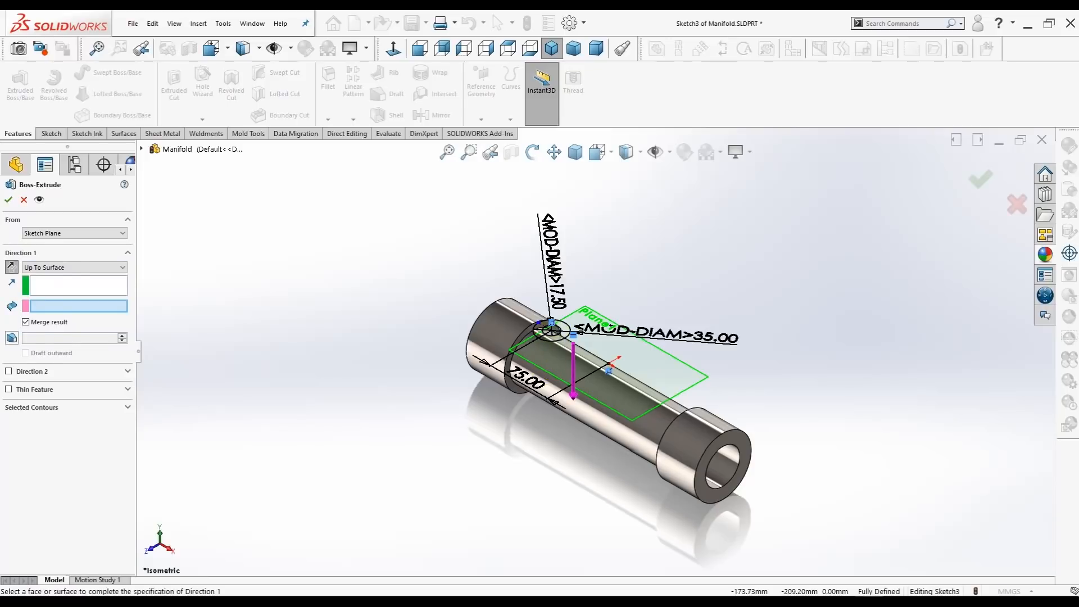
left_click(635, 438)
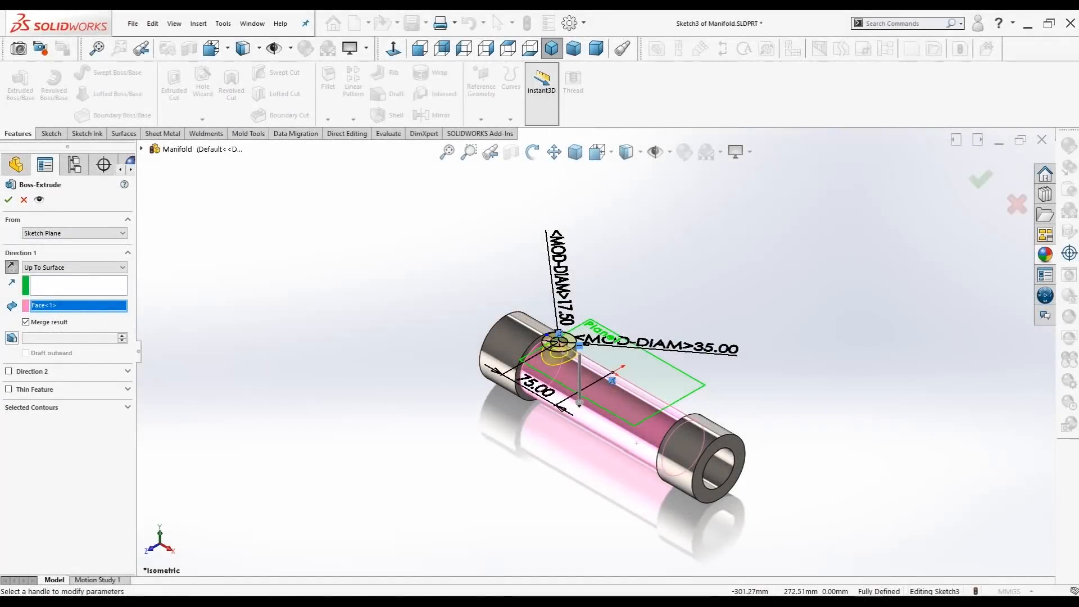
mouse_move(503, 278)
middle_mouse_down()
mouse_move(526, 262)
mouse_move(509, 265)
middle_mouse_up()
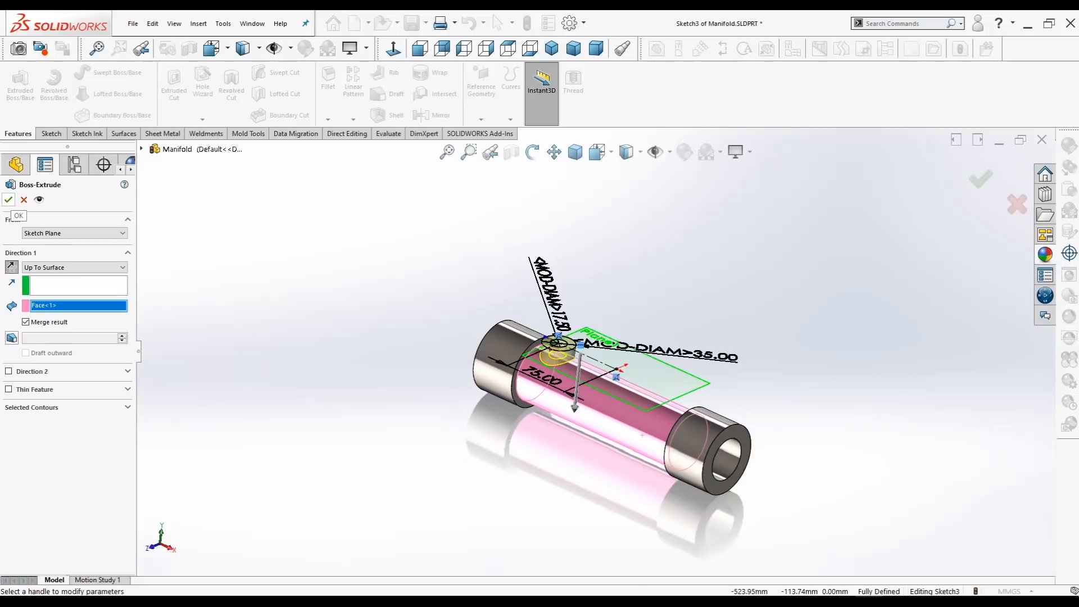
left_click(8, 200)
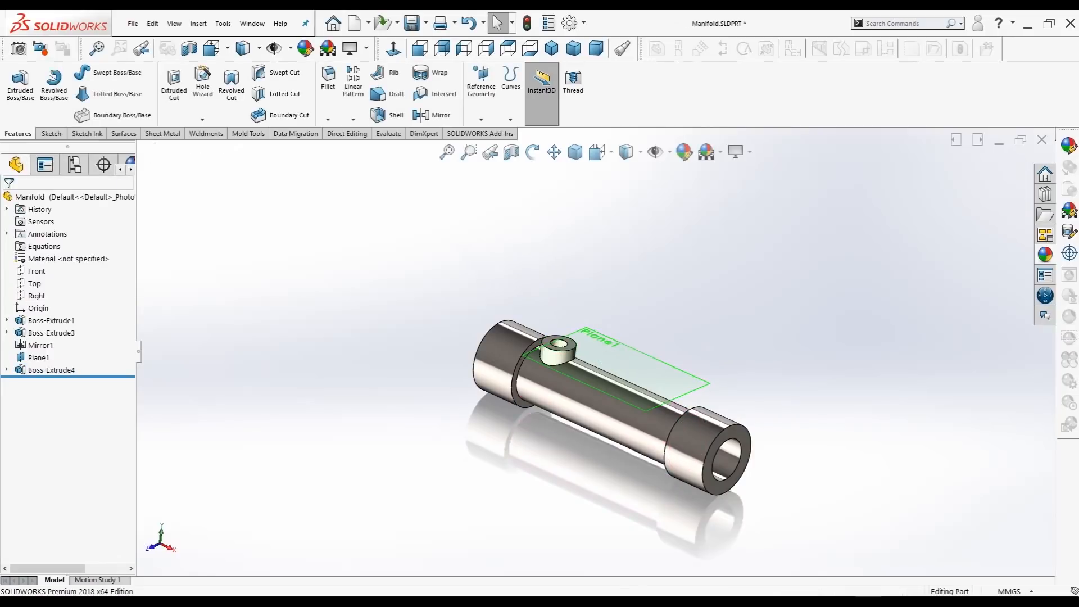
Step: Turn on the display of temporary axes for the model
mouse_move(506, 314)
middle_mouse_down()
mouse_move(543, 301)
mouse_move(523, 312)
middle_mouse_up()
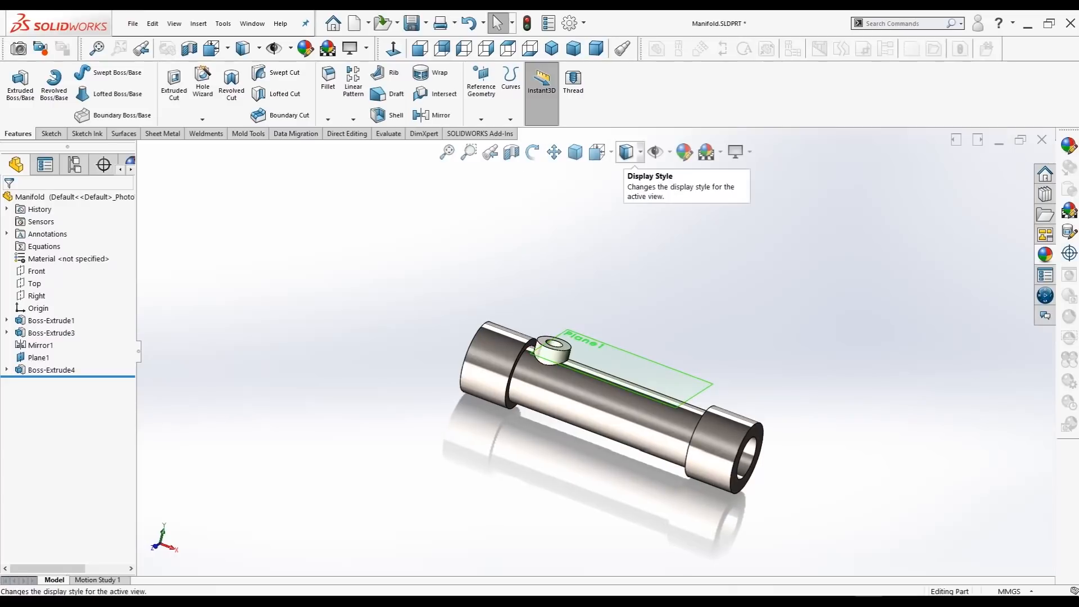
left_click(669, 151)
left_click(669, 152)
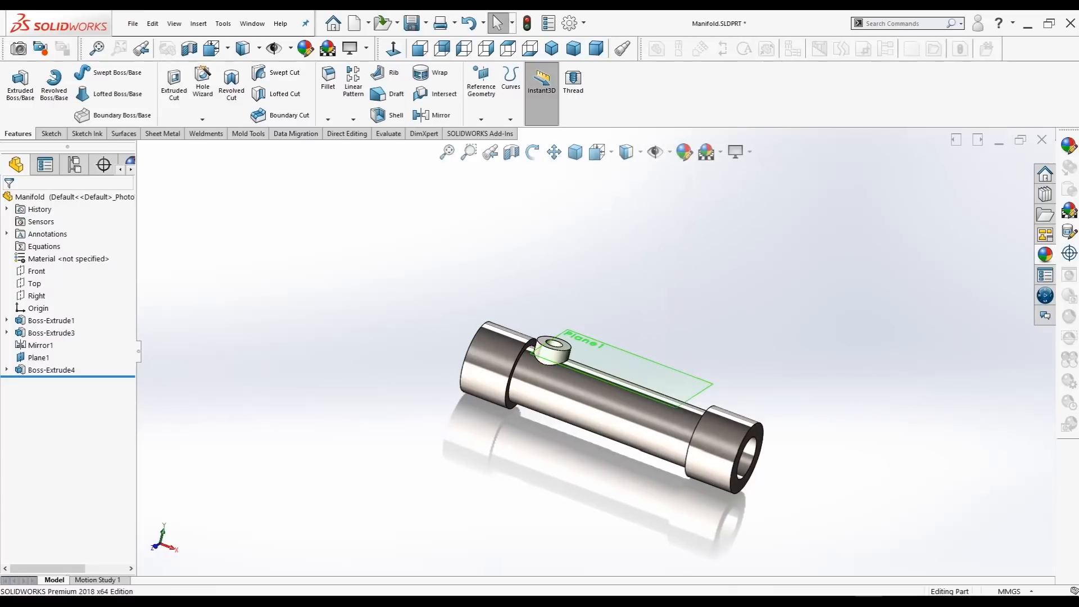
left_click(669, 152)
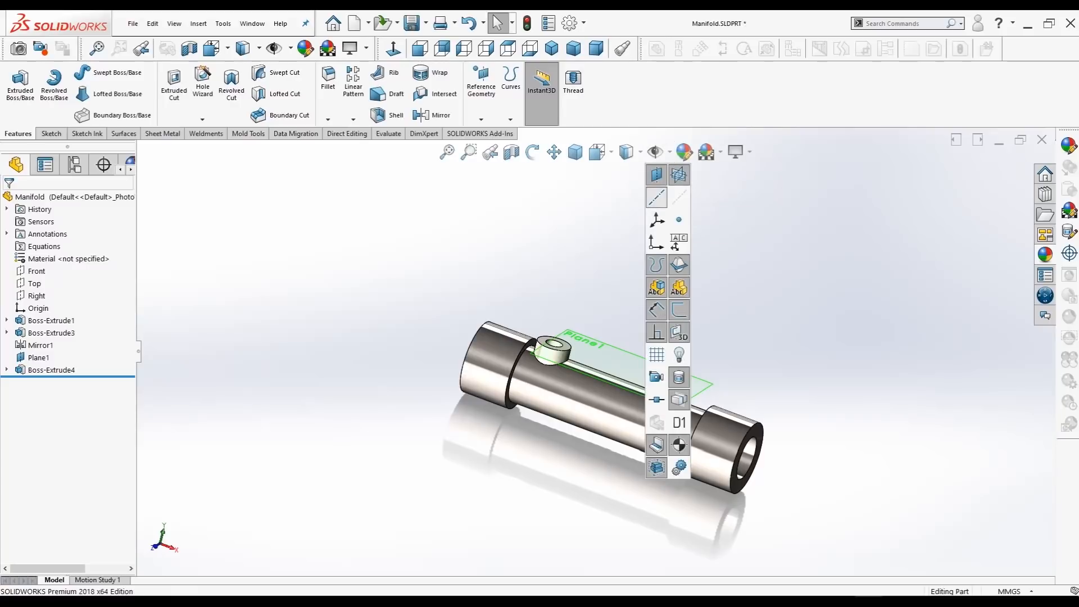
left_click(679, 197)
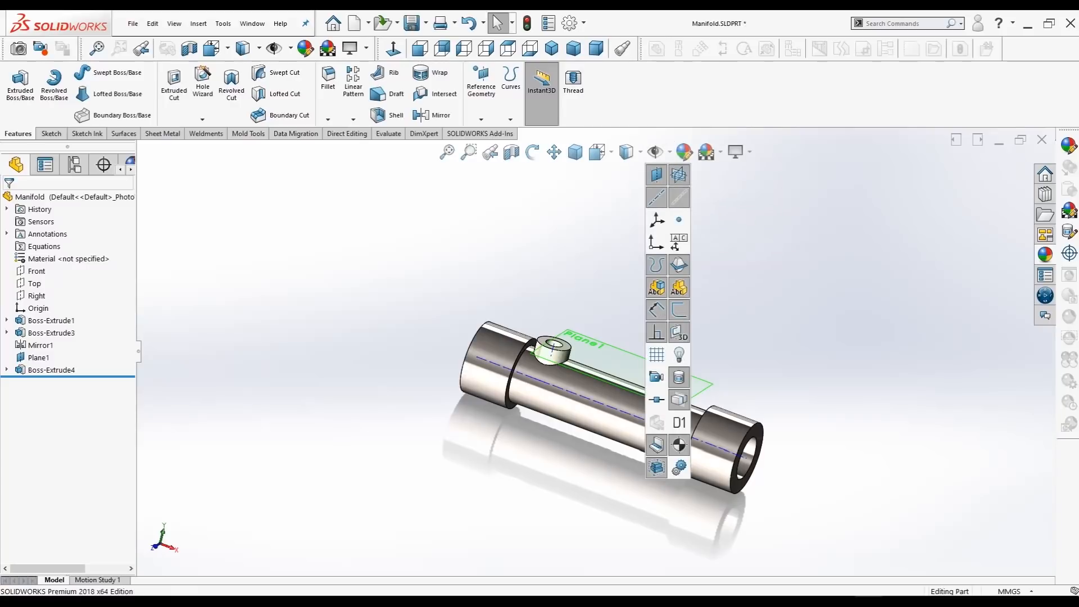
key("Escape")
Step: Start a linear pattern of the branch port along the tube's temporary axis, reversed so the copies run toward the far collar
scroll(595, 352, "up", 1)
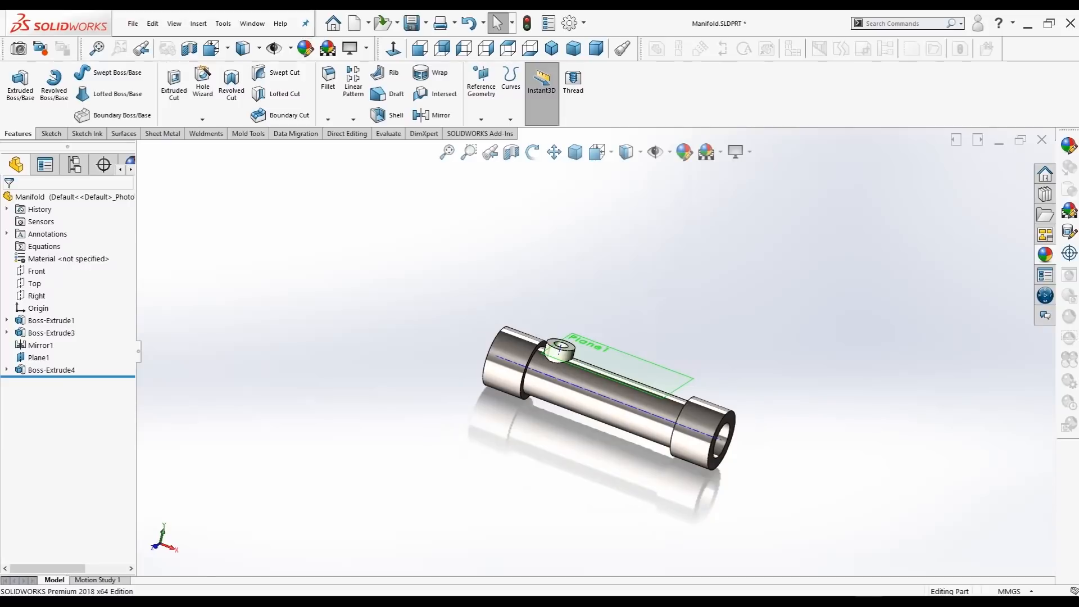
middle_click_drag(596, 352, 561, 349)
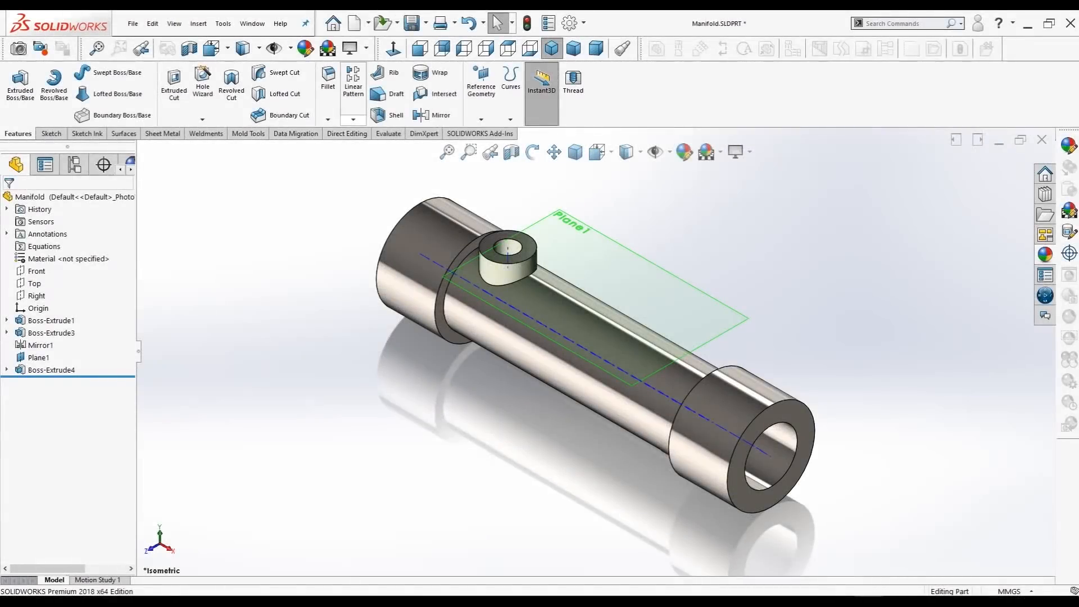
left_click(353, 119)
left_click(361, 133)
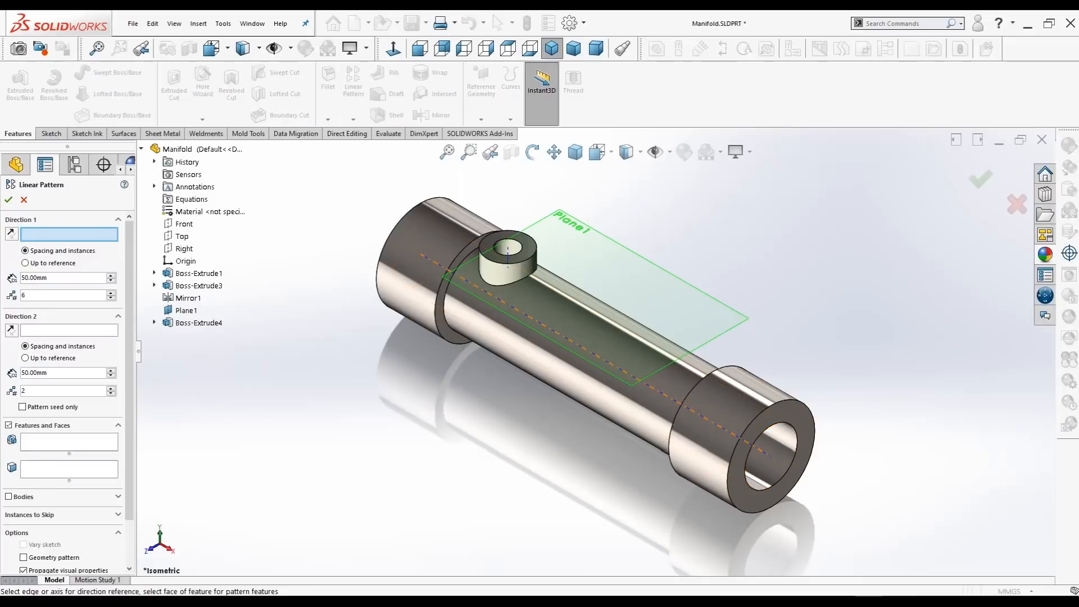
left_click(766, 453)
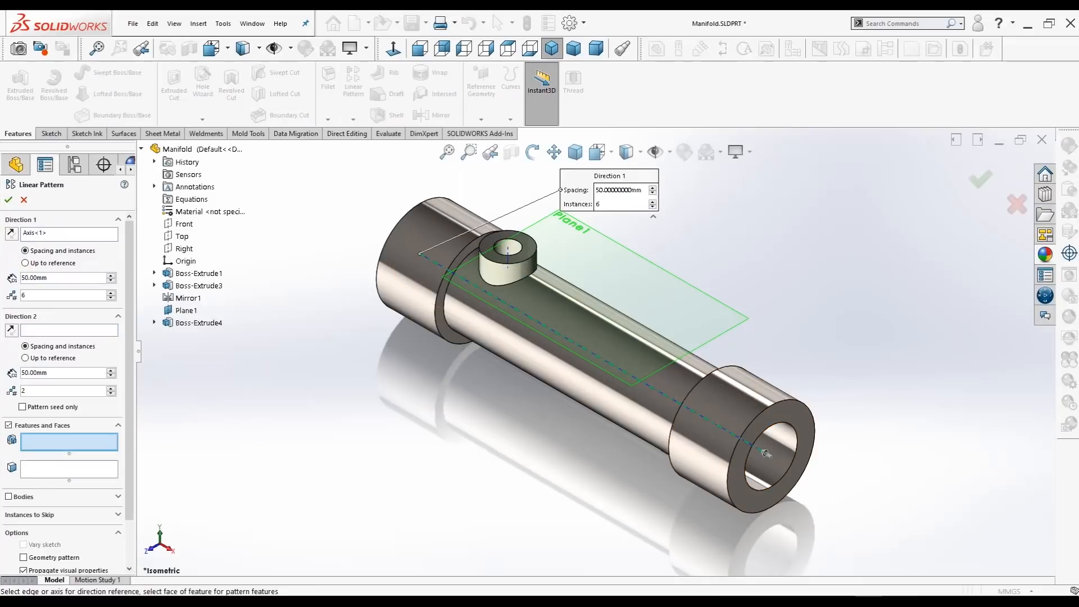
left_click(195, 322)
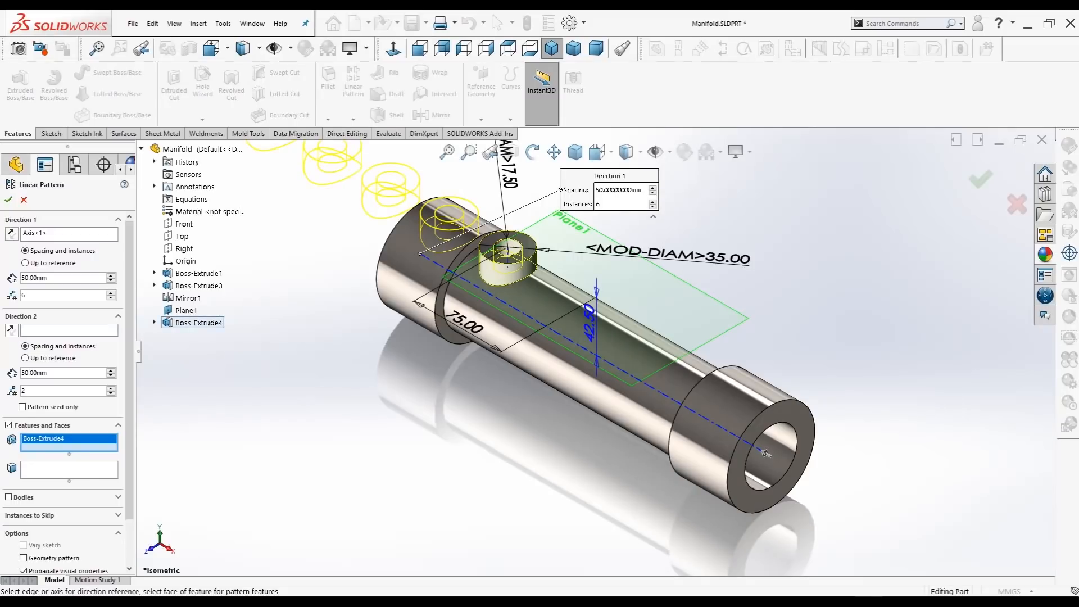
left_click(766, 453)
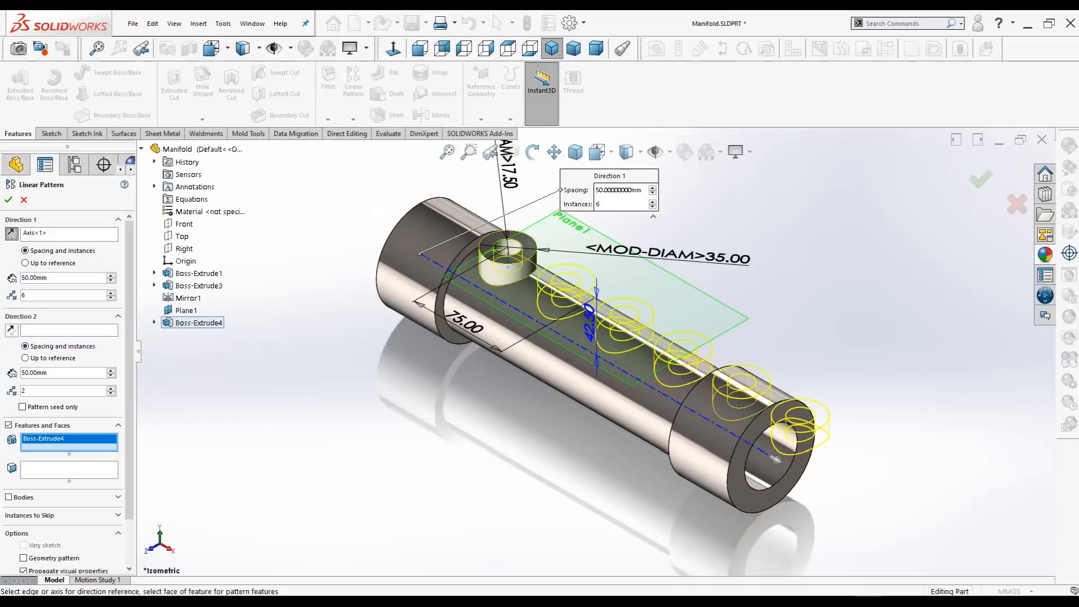
Step: Set the linear pattern to 4 instances at 50 mm spacing and create it
key("BackSpace")
type("4")
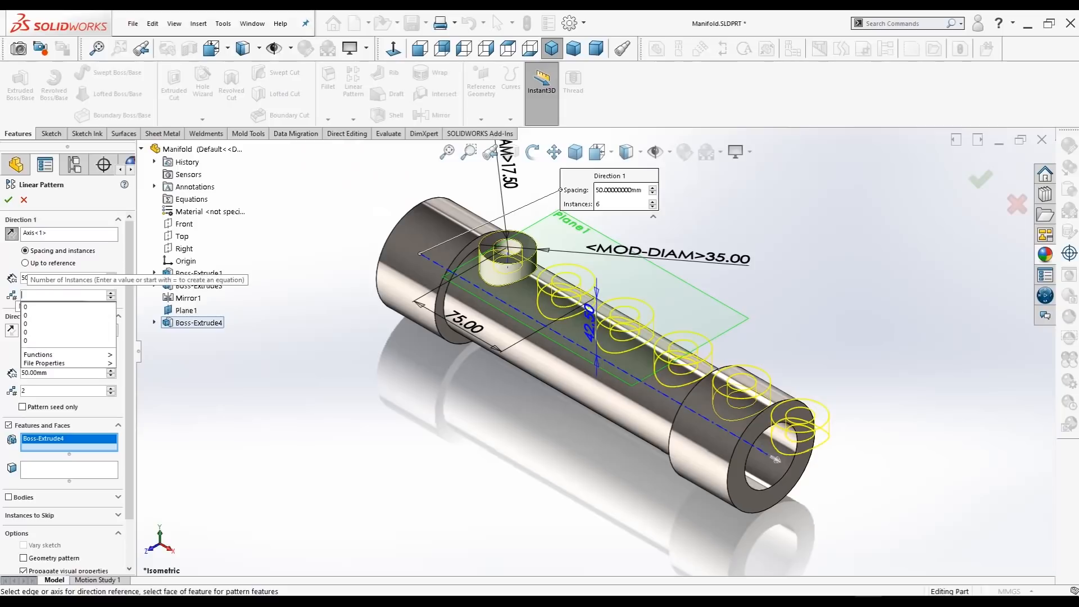
left_click_drag(48, 278, 17, 279)
key("BackSpace")
type("50")
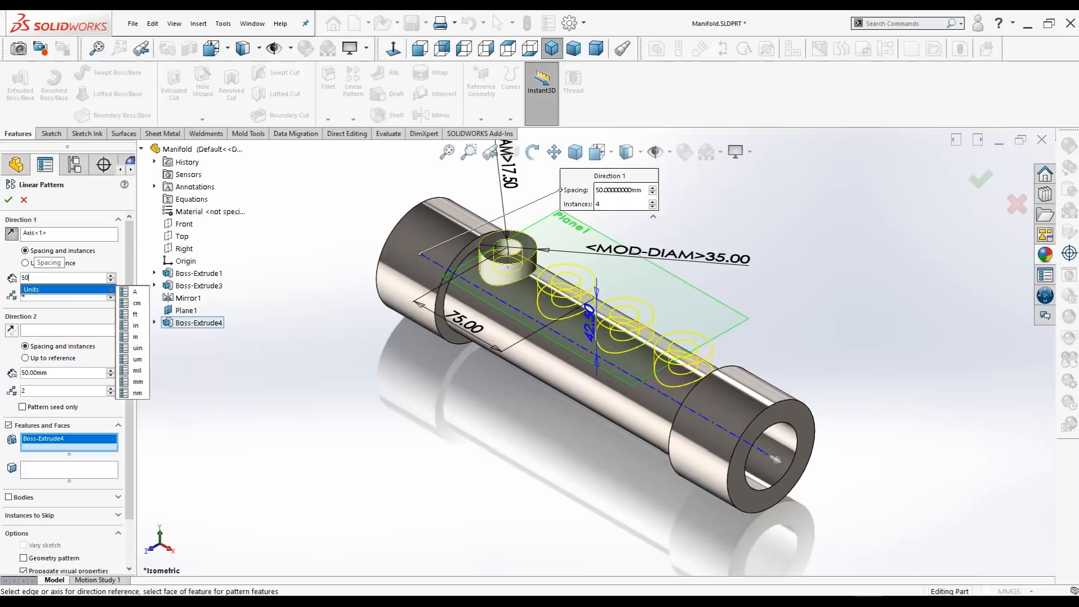
left_click(69, 233)
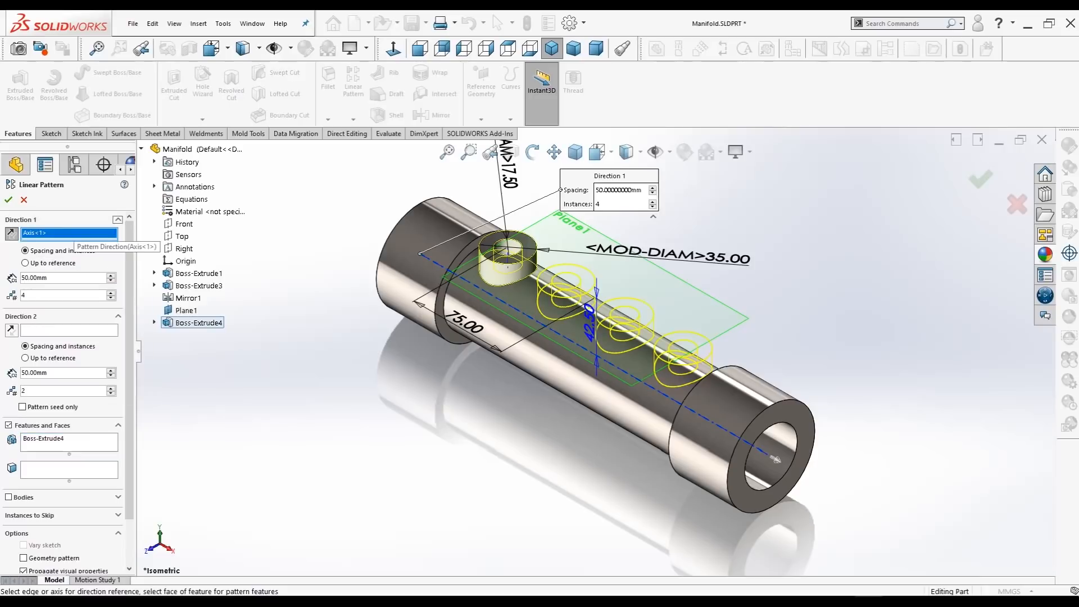
left_click(9, 200)
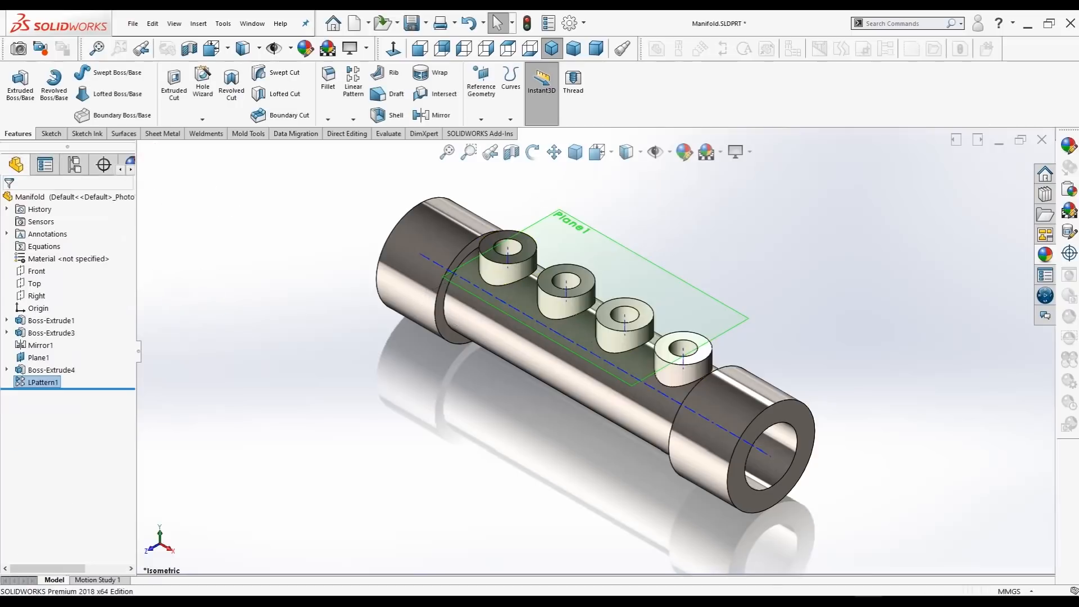
Step: Mirror the original branch port about the Top plane to the underside of the tube
middle_click_drag(584, 360, 608, 354)
left_click(494, 15)
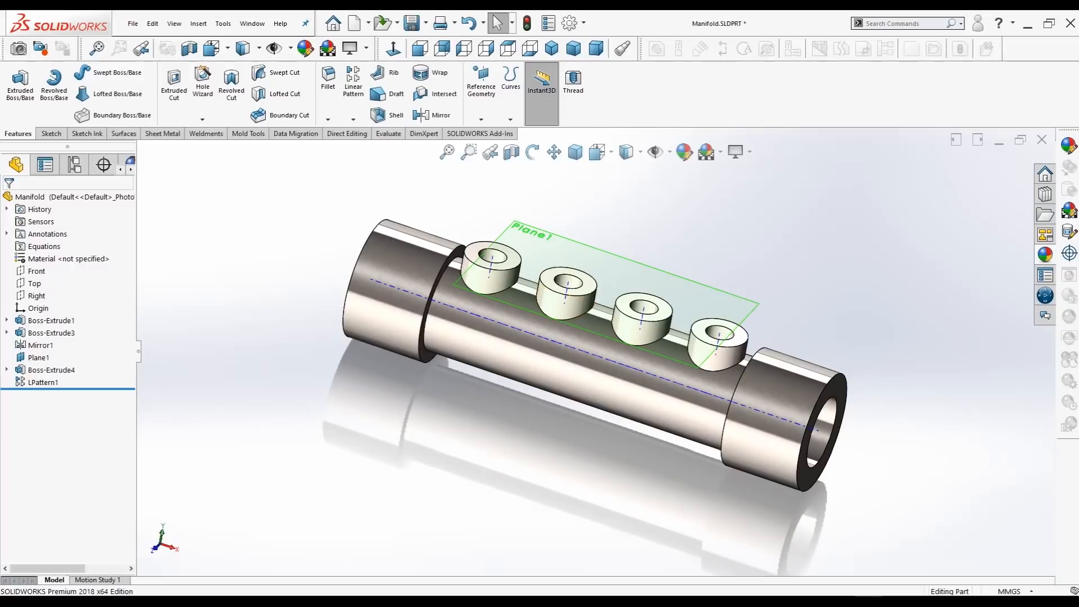
left_click(552, 49)
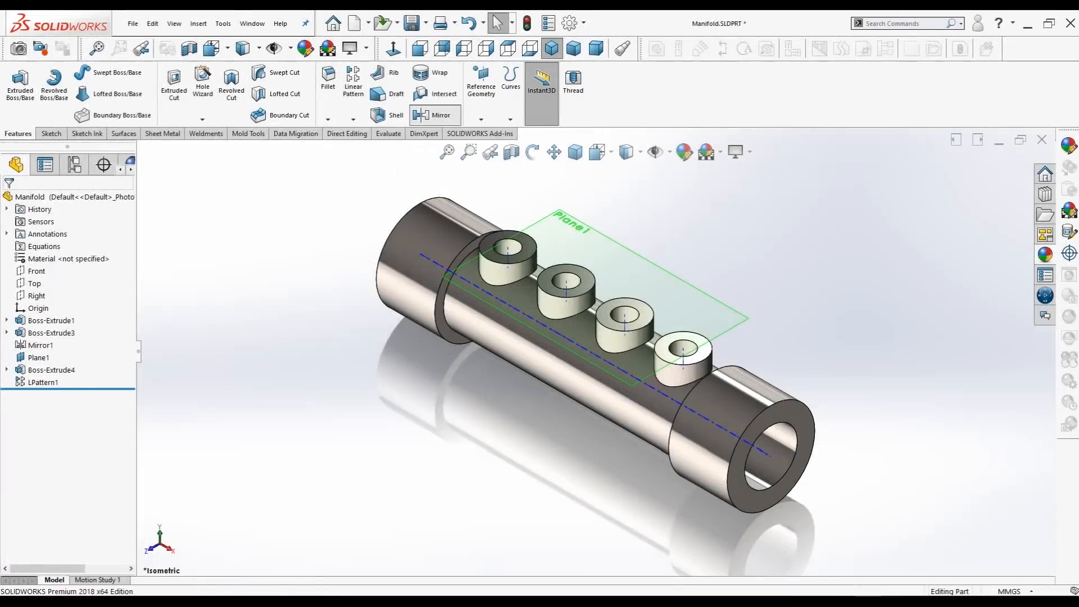
left_click(432, 116)
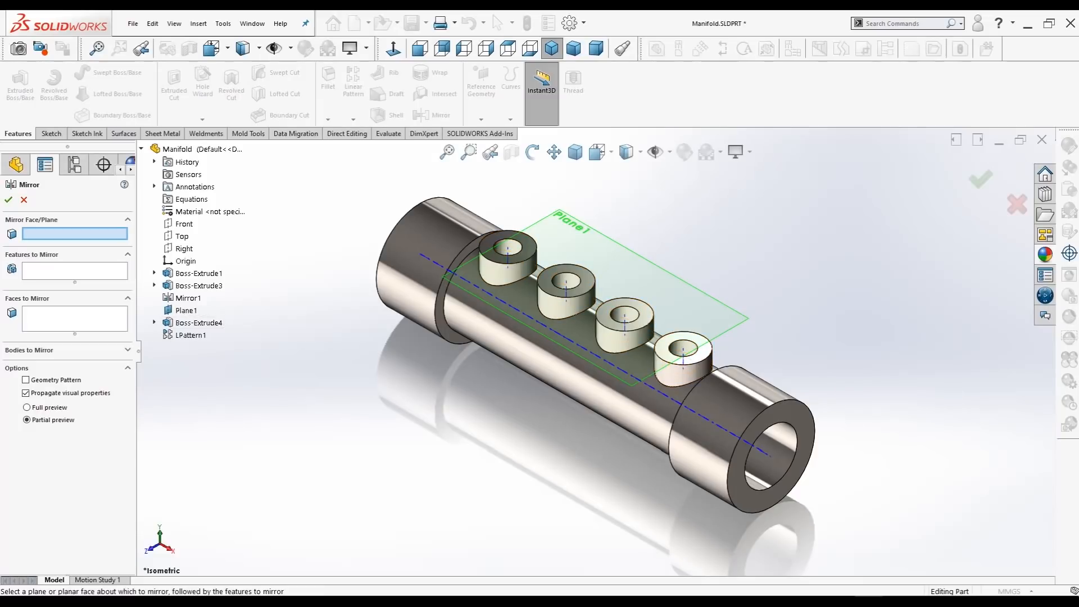
left_click(182, 236)
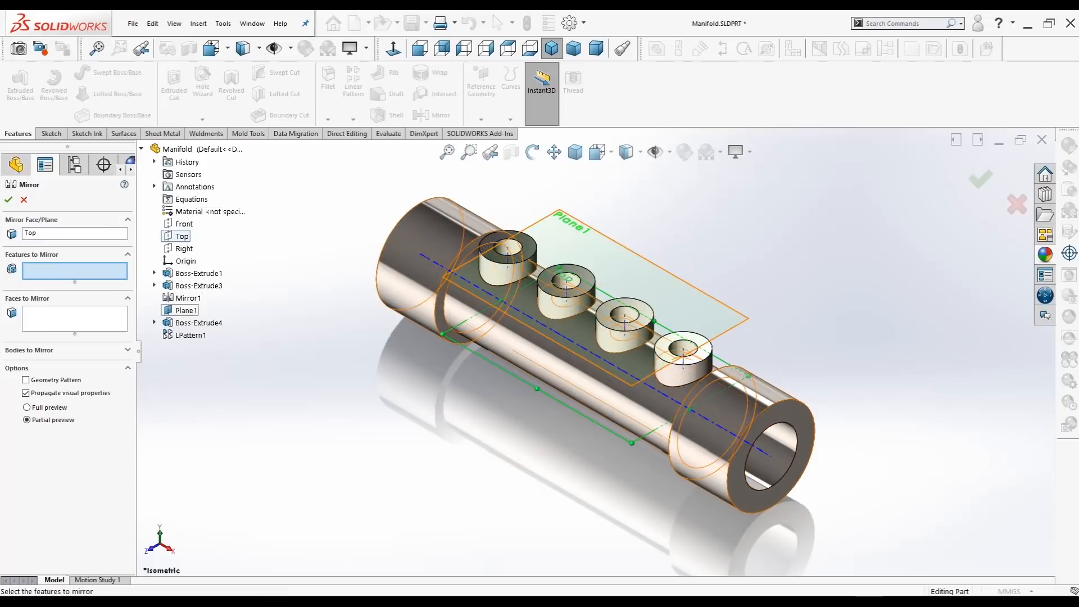
left_click(196, 323)
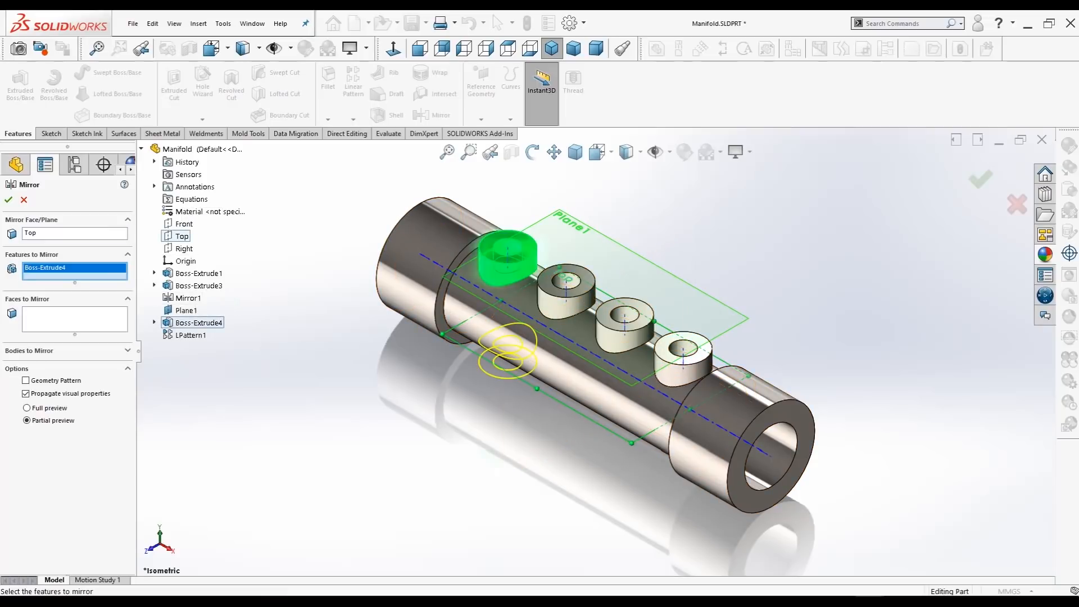
left_click(9, 199)
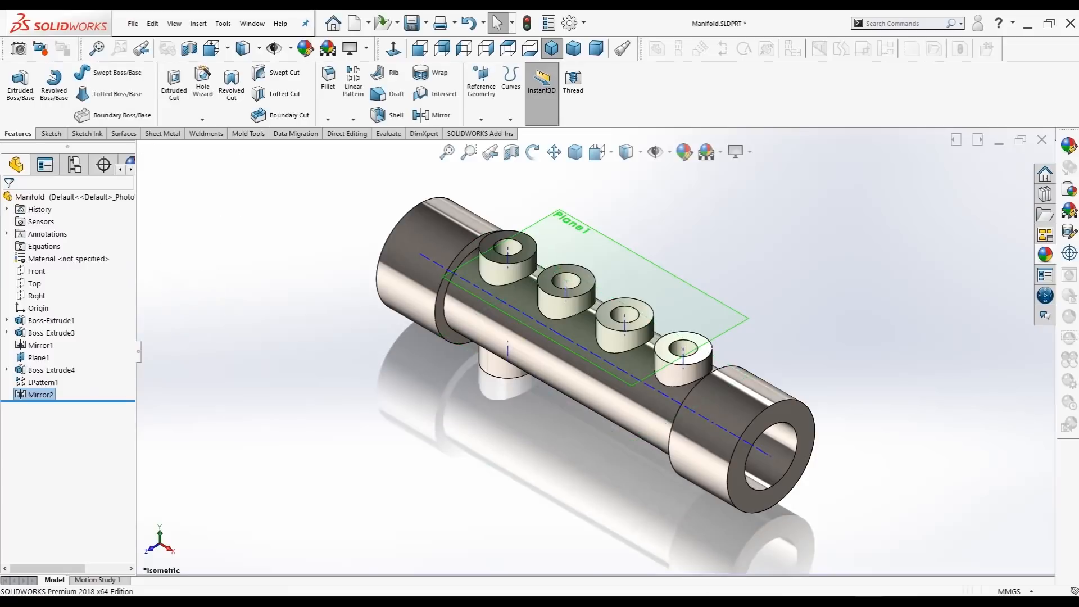
Step: Mirror the underside port about the Right plane to the opposite end of the tube
middle_click_drag(652, 393, 686, 374)
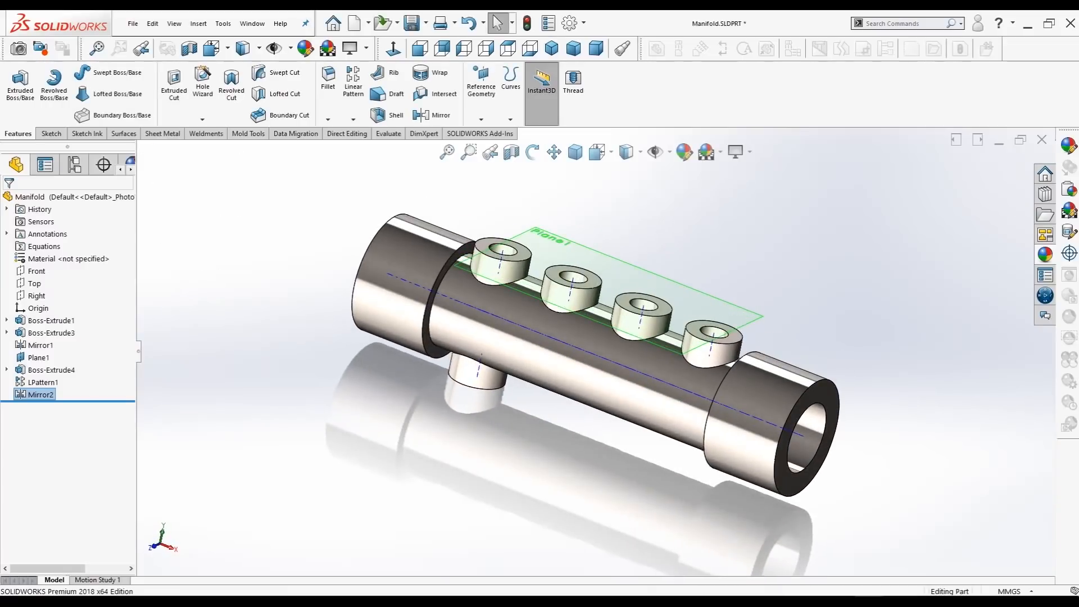
left_click(432, 115)
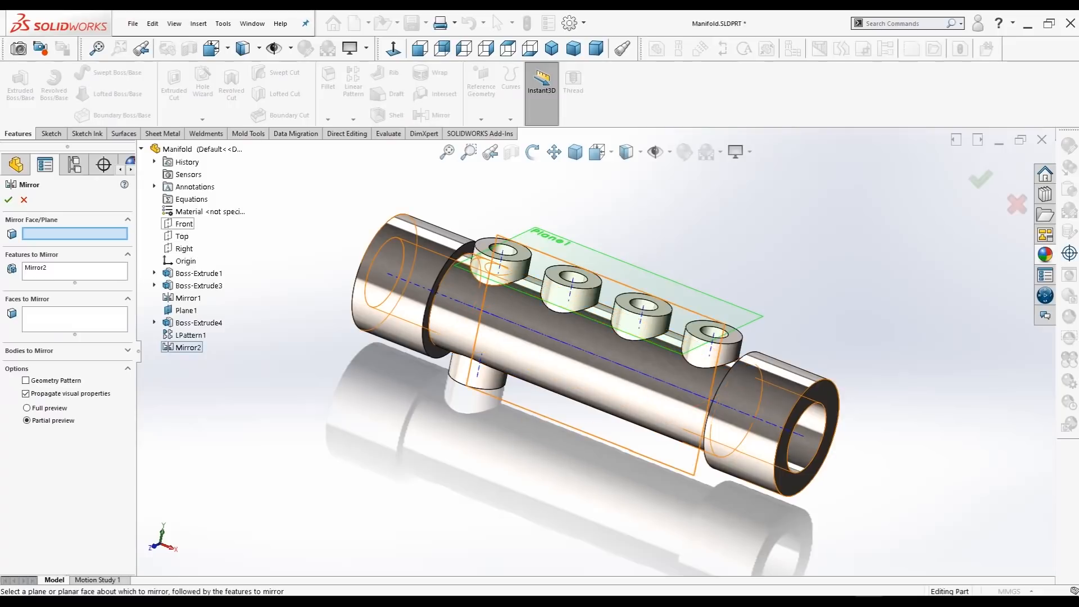
left_click(184, 248)
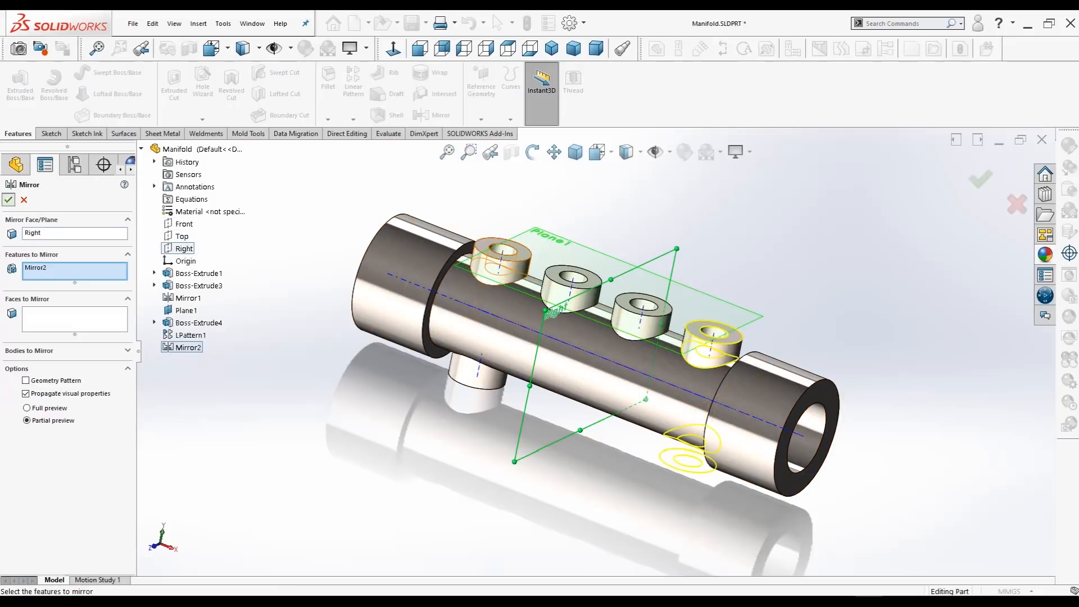
left_click(9, 200)
Step: Start a 6 mm fillet on the outer circular edges at both ends of each of the two tube collars
middle_click_drag(371, 338, 326, 338)
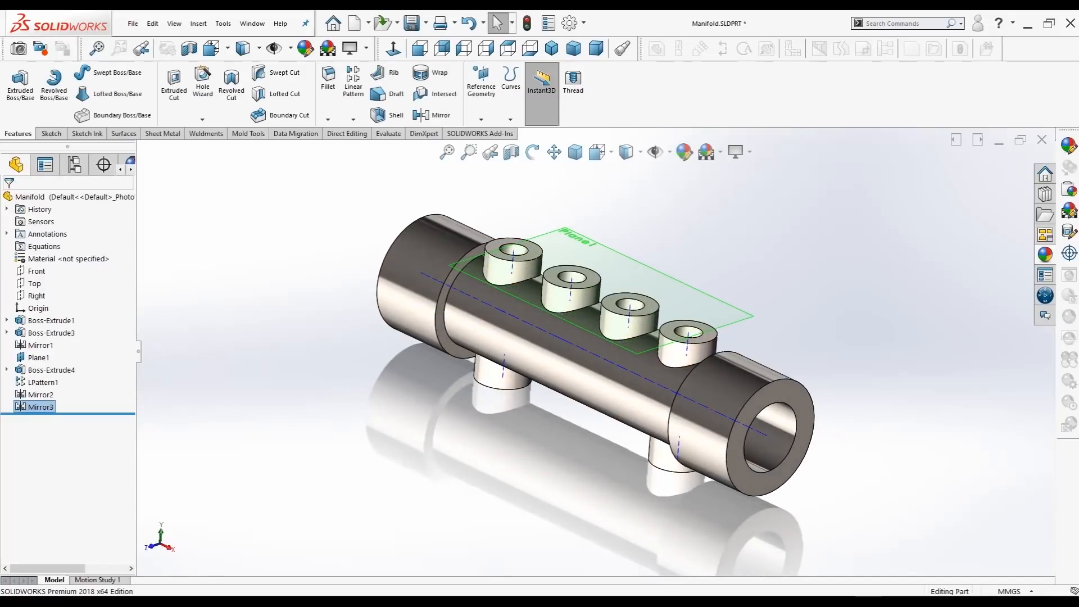
scroll(595, 350, "up", 3)
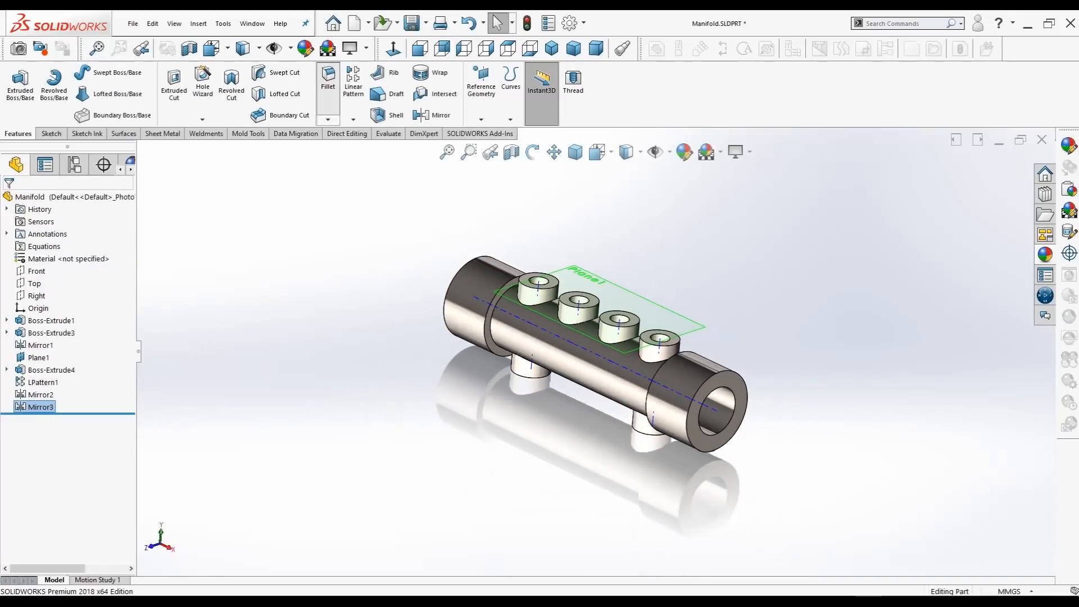
left_click(329, 82)
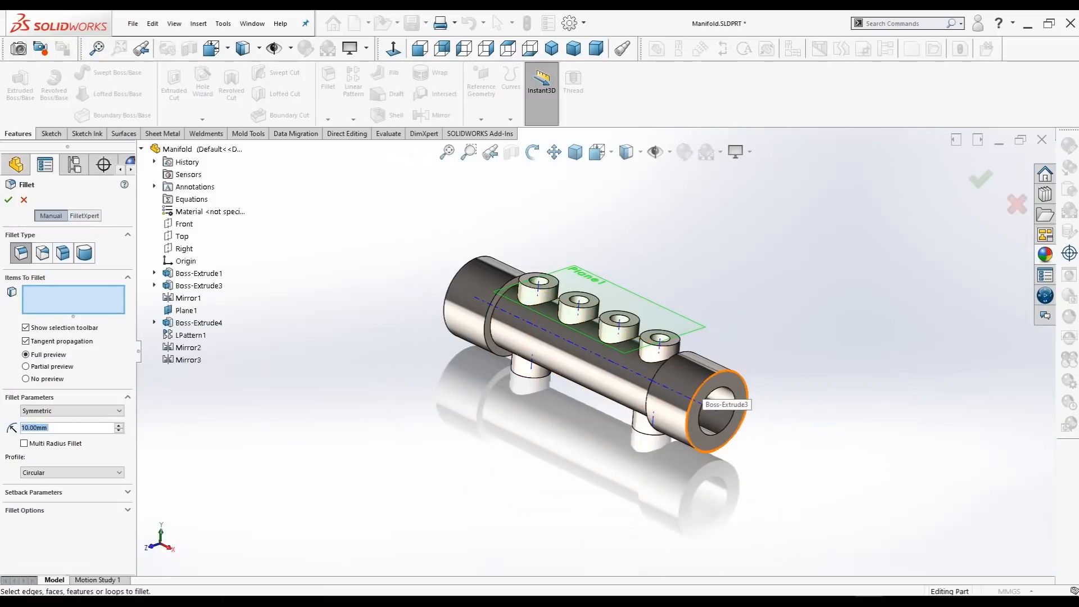
left_click(696, 402)
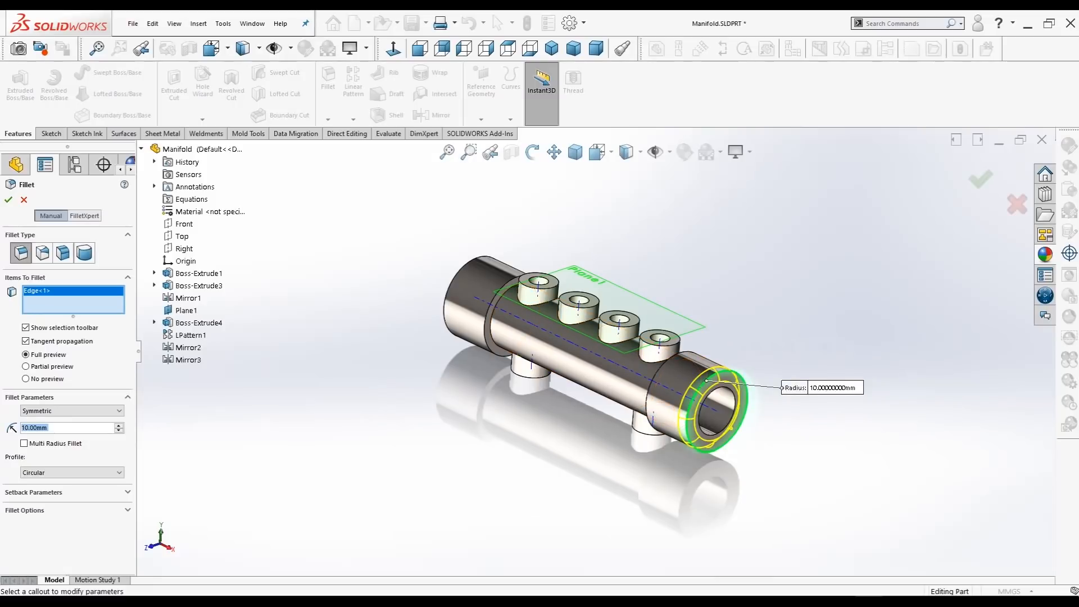
middle_click_drag(696, 401, 734, 396)
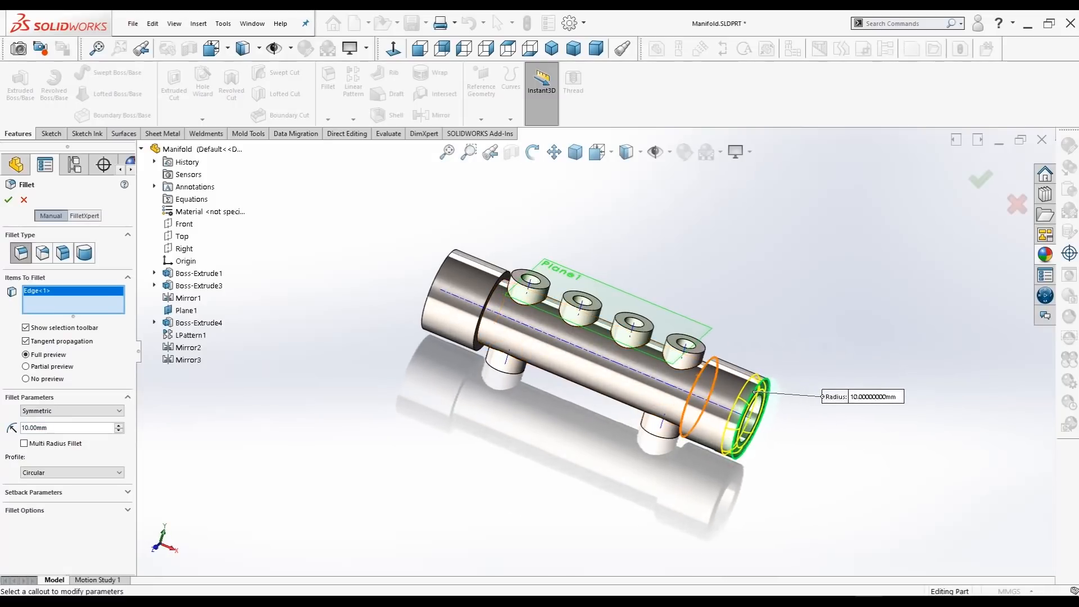
left_click(717, 388)
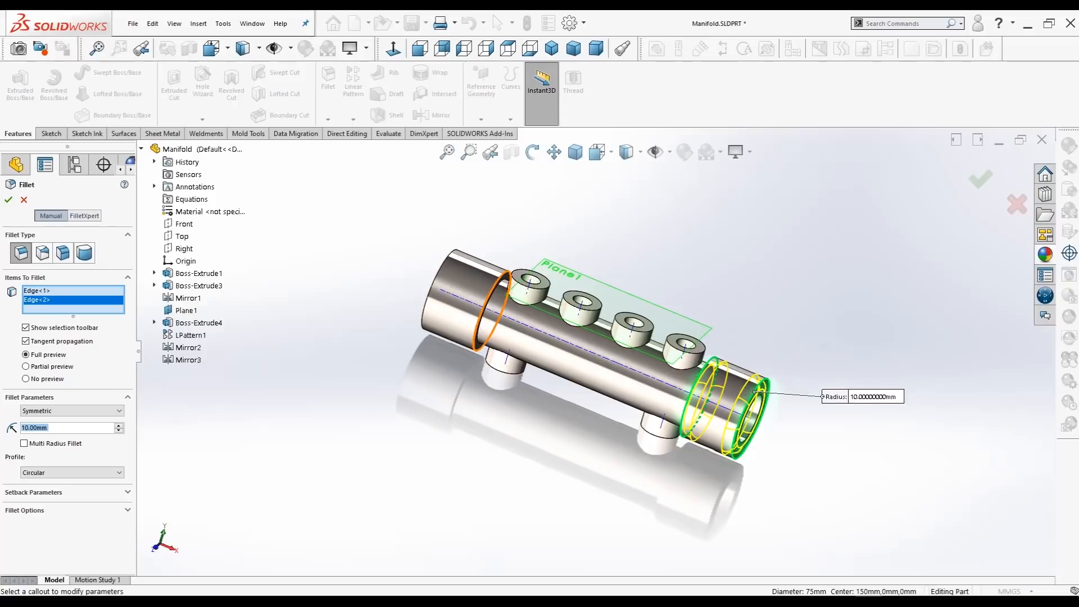
left_click(506, 298)
middle_click_drag(523, 326, 570, 323)
left_click(436, 281)
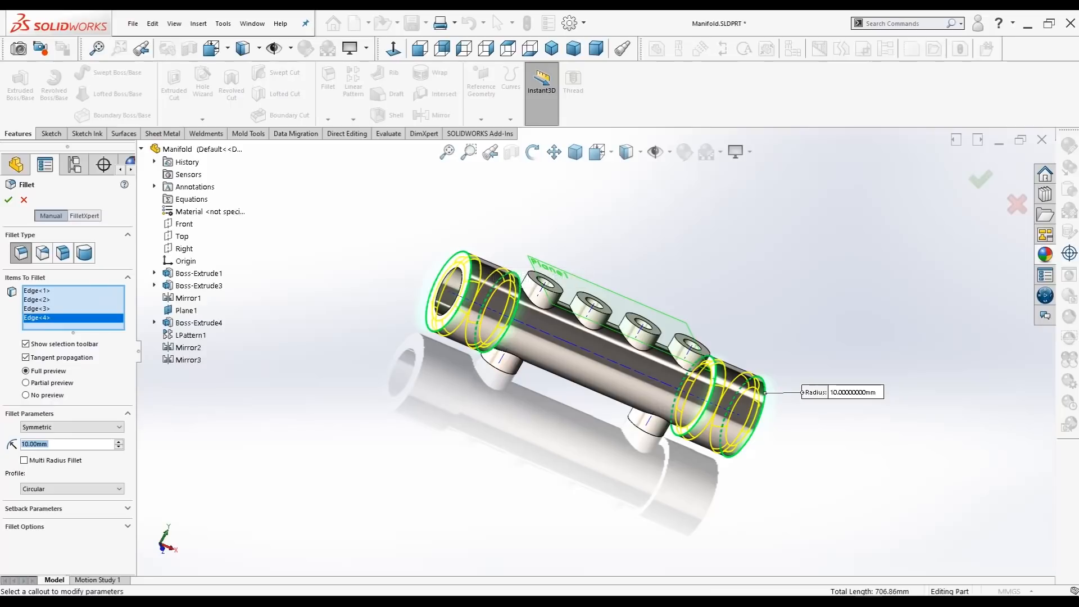
middle_click_drag(506, 315, 450, 331)
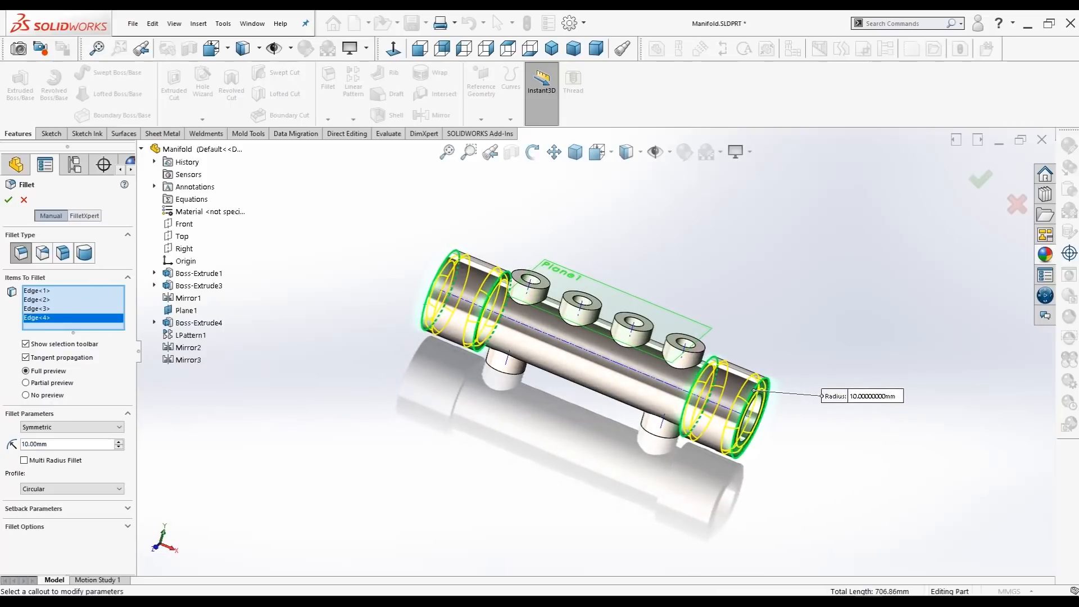
double_click(40, 444)
type("6")
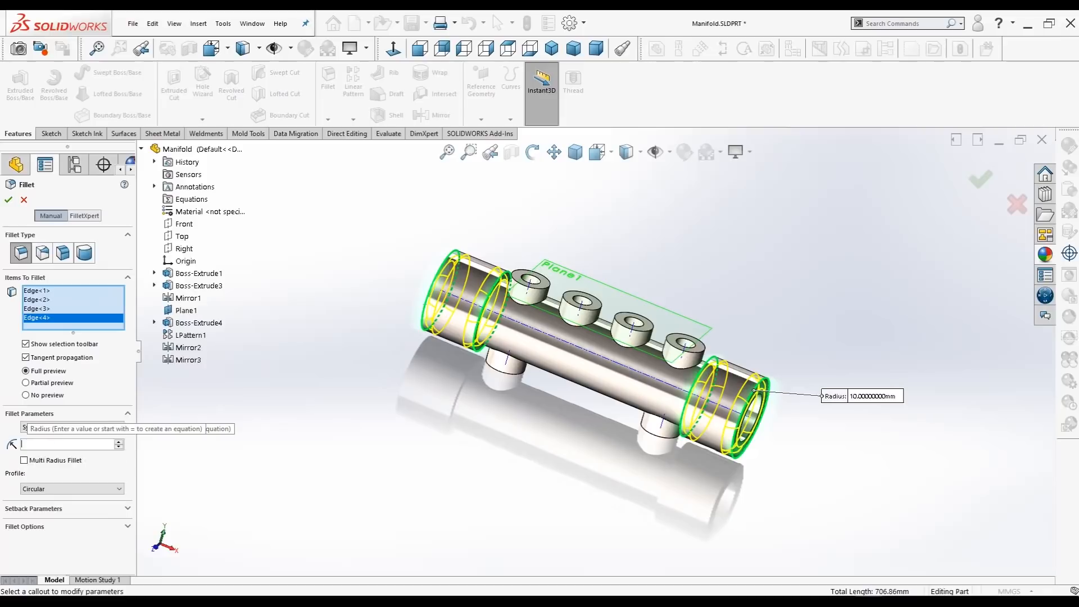
key("Return")
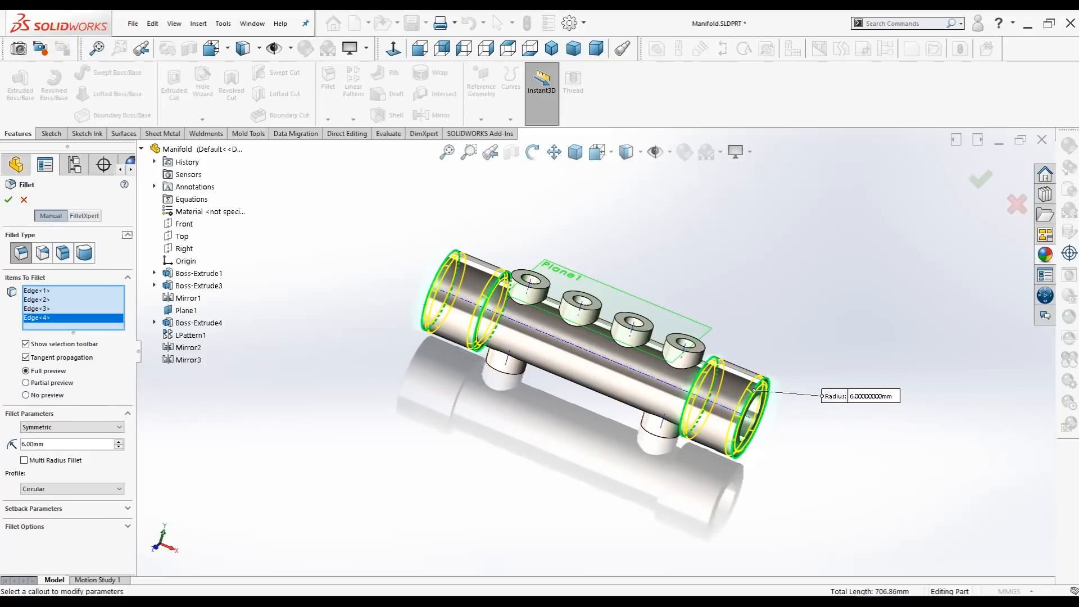
Step: Add the base edges of the four upper and two lower ports to the fillet and create it
left_click(527, 300)
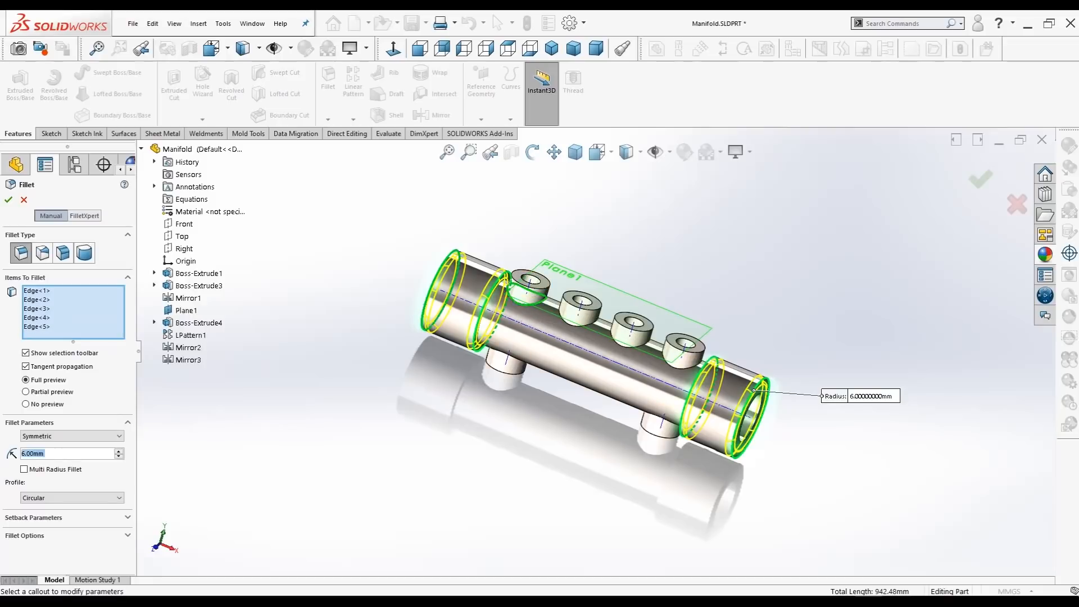
left_click(582, 316)
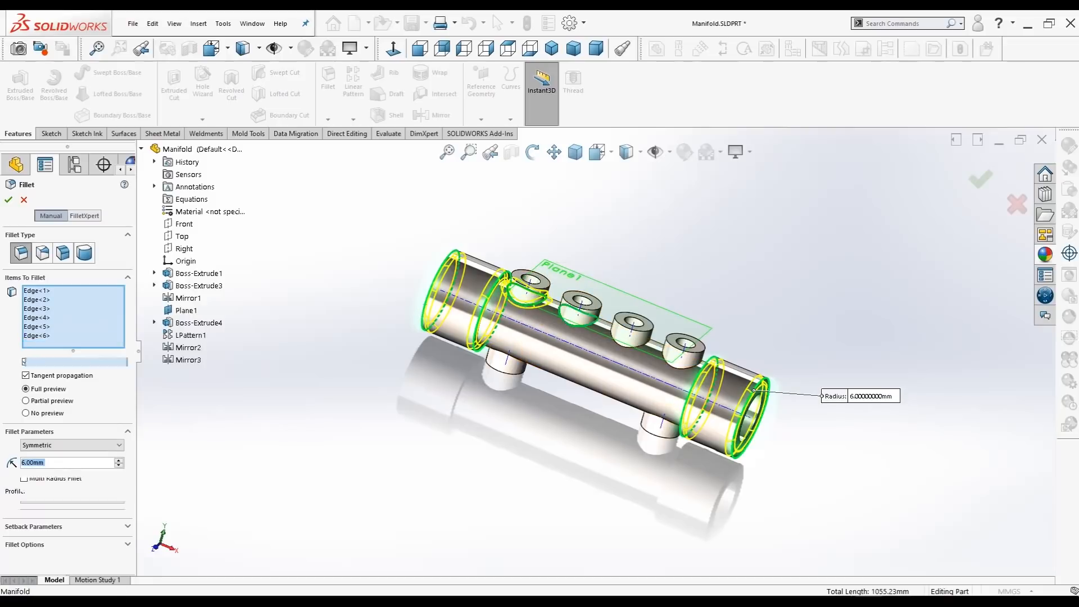
left_click(629, 341)
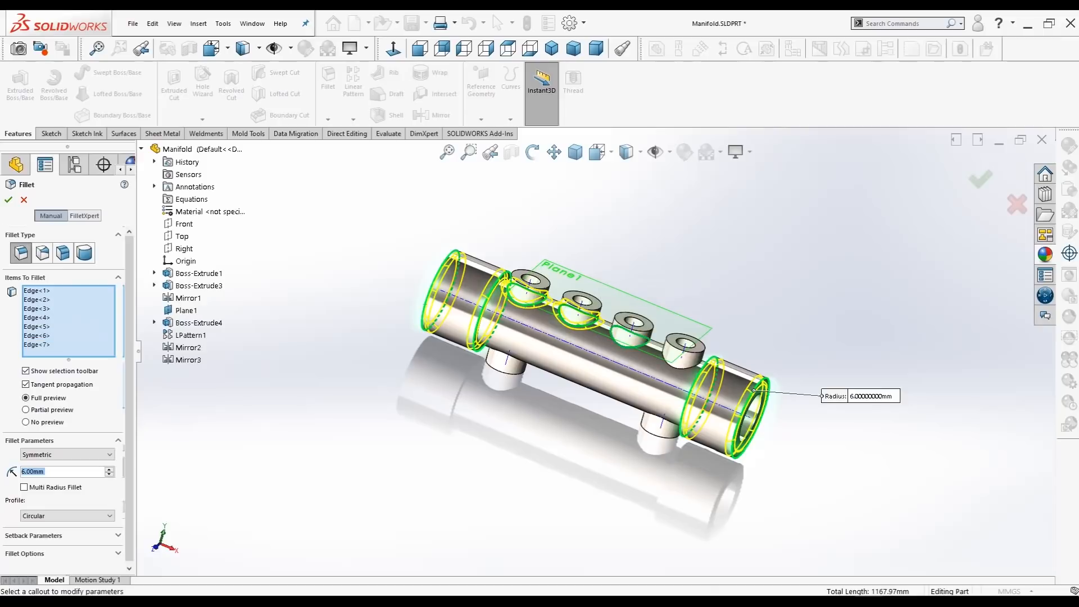
scroll(641, 337, "down", 3)
left_click(683, 370)
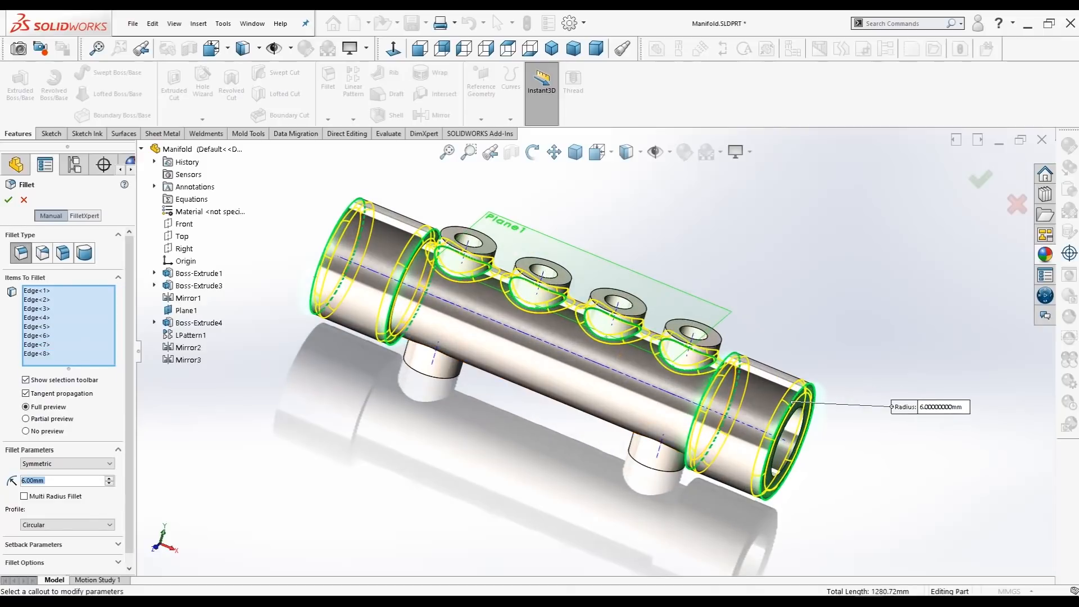
middle_click_drag(630, 478, 648, 413)
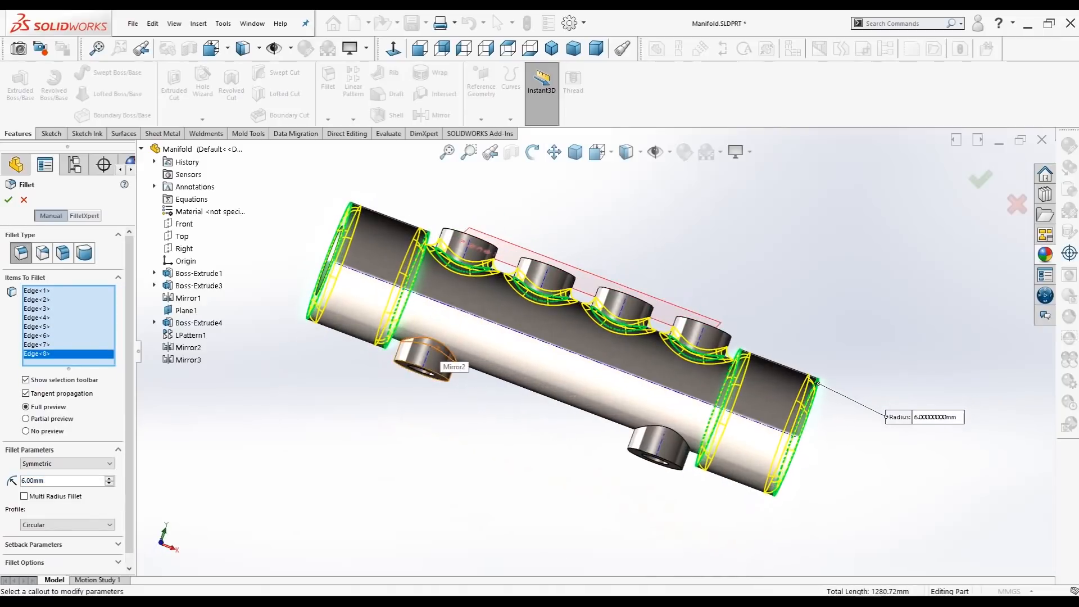
left_click(442, 353)
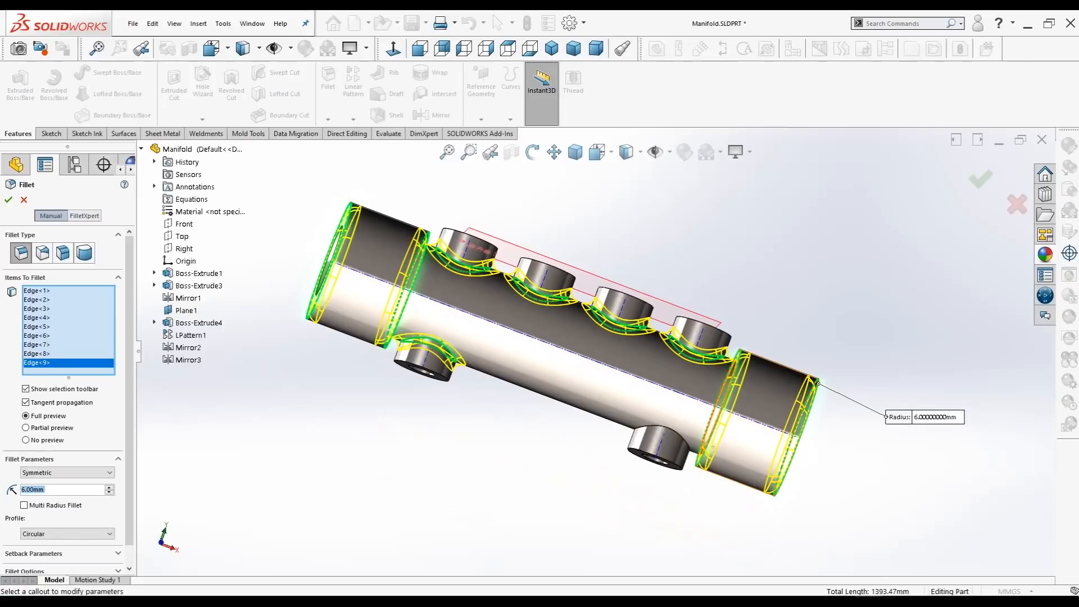
left_click(657, 434)
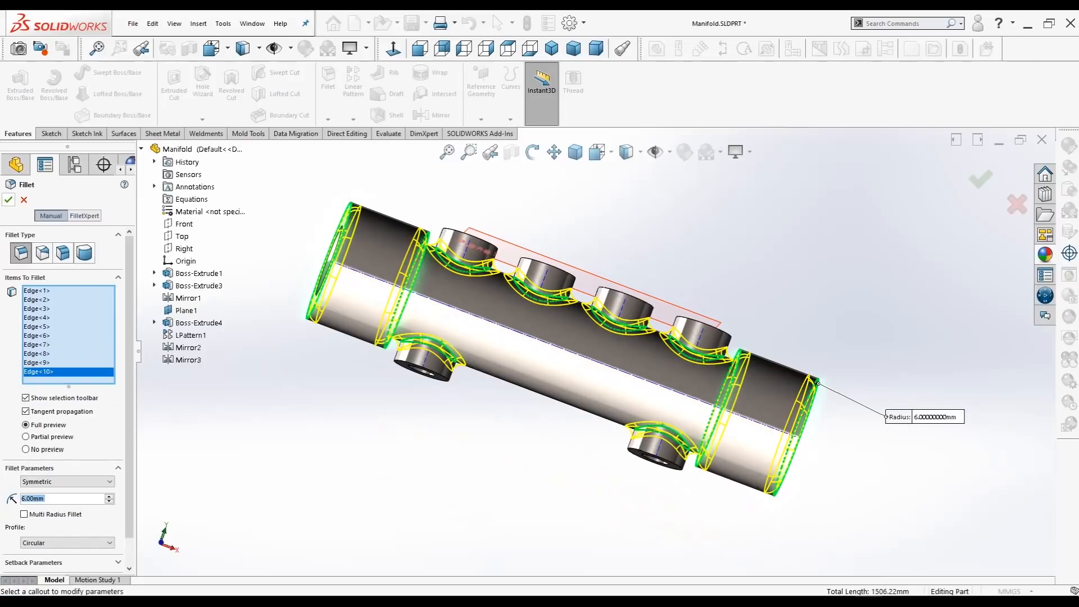
left_click(8, 200)
Step: Start another fillet on the outer rim edges of the four upper and two lower ports
middle_click_drag(563, 427, 512, 484)
left_click(552, 48)
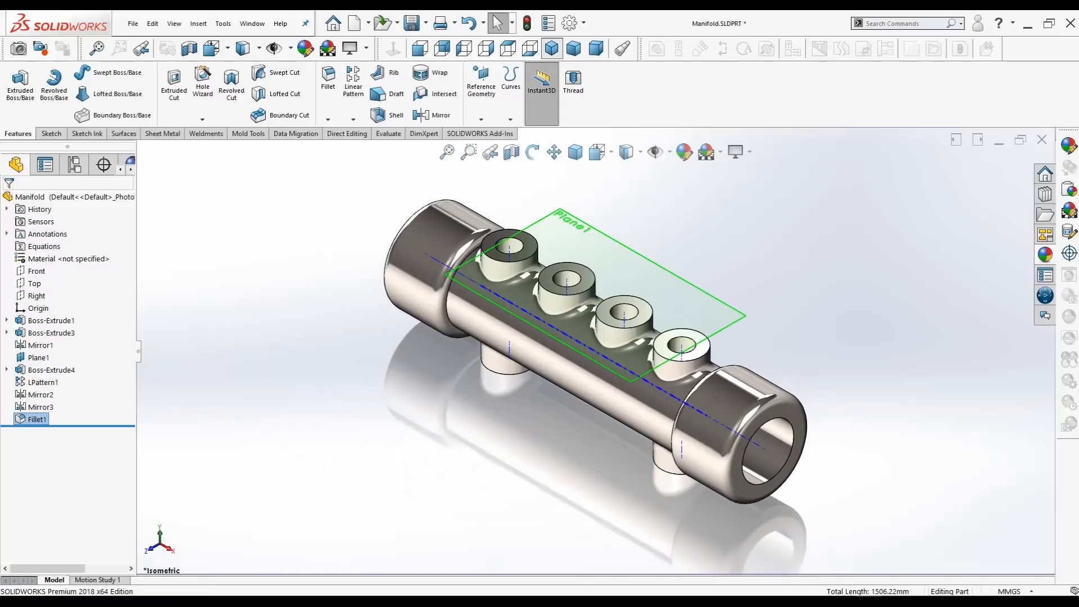
key("z")
key("z")
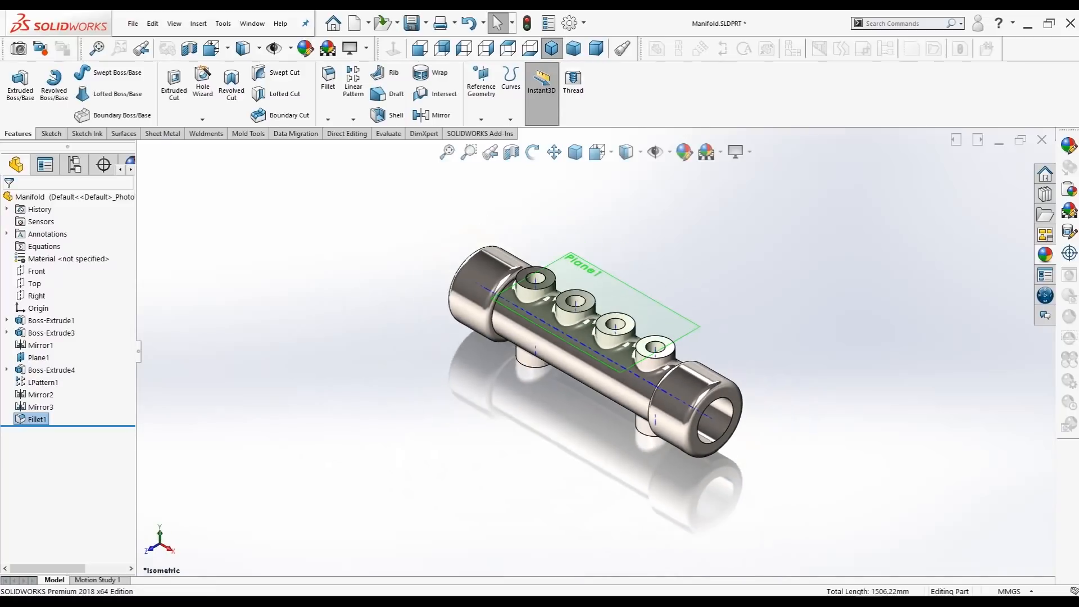
scroll(647, 183, "down", 1)
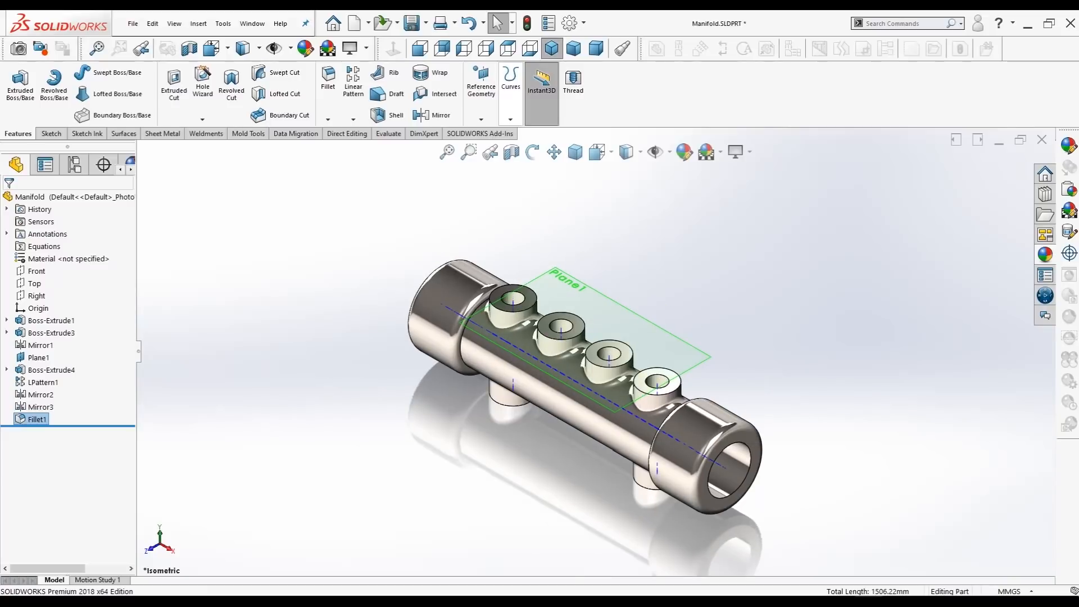
left_click(328, 79)
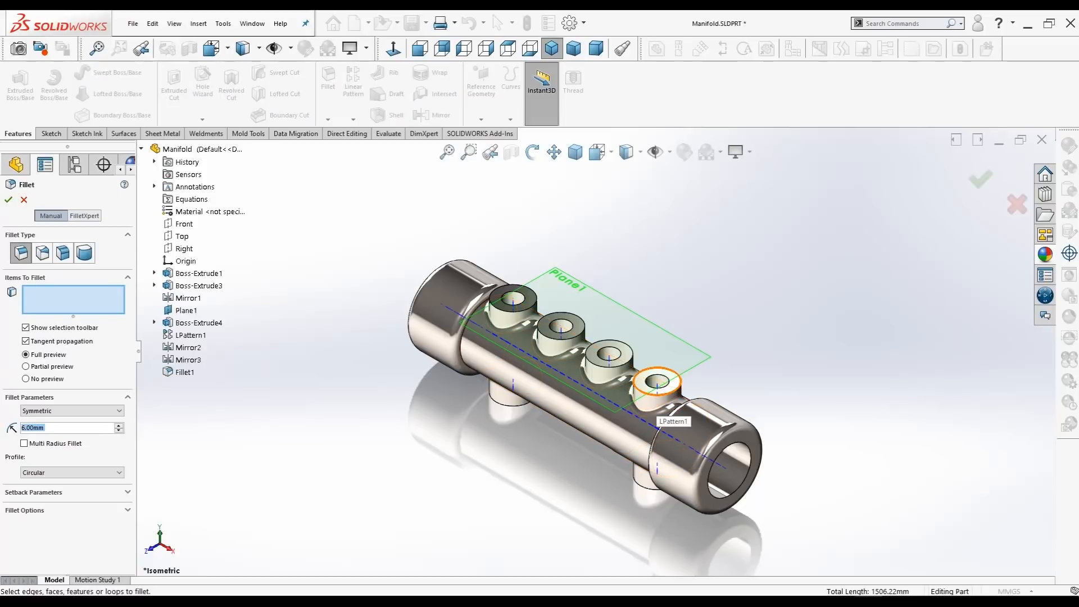
left_click(661, 395)
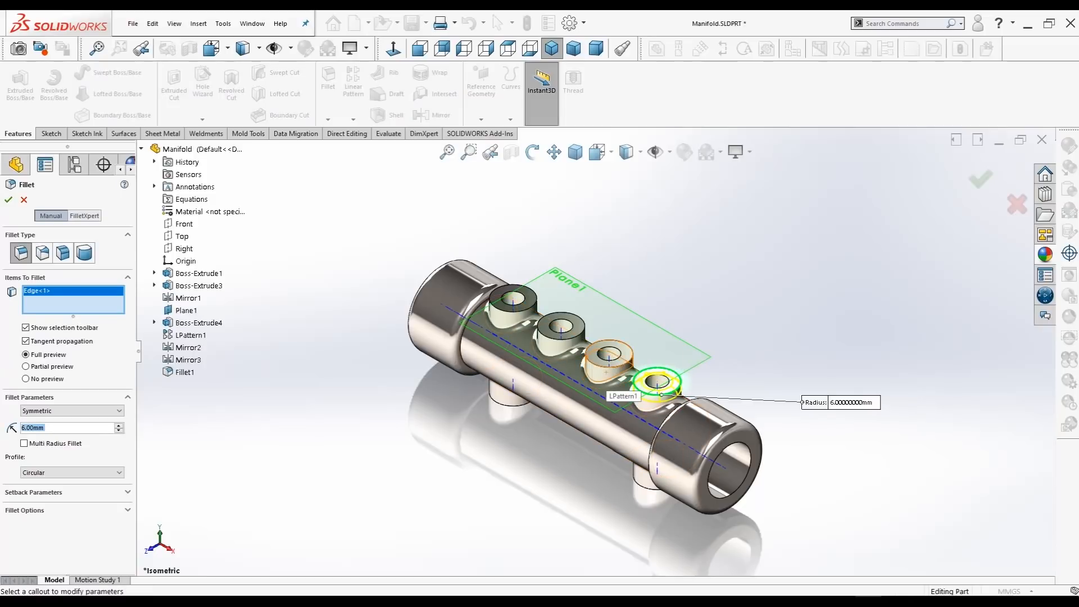
left_click(609, 367)
left_click(562, 339)
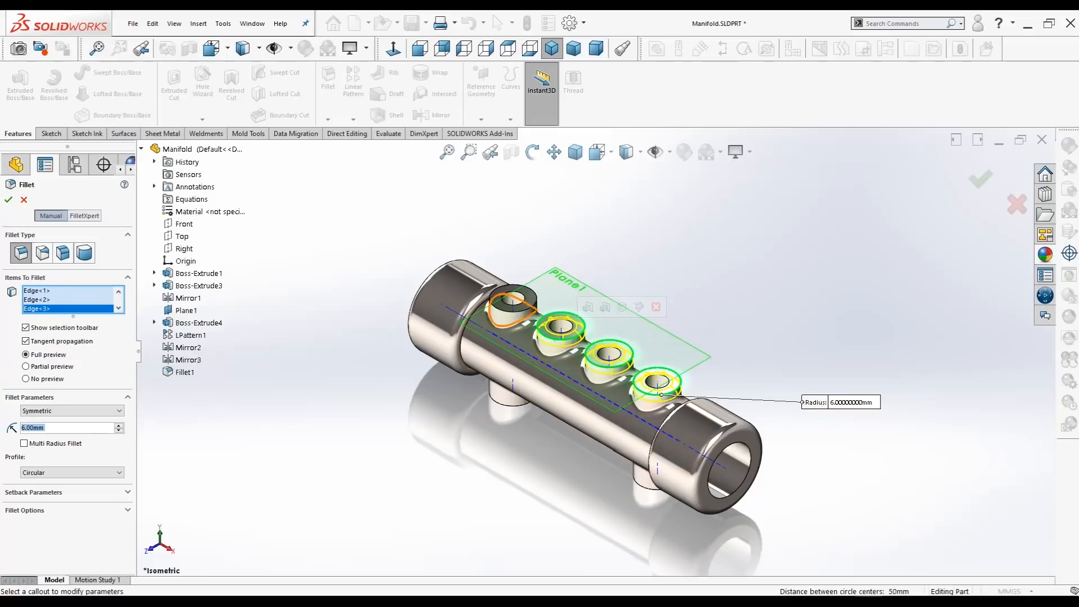
left_click(511, 312)
middle_click_drag(517, 387, 596, 314)
middle_click_drag(459, 383, 467, 363)
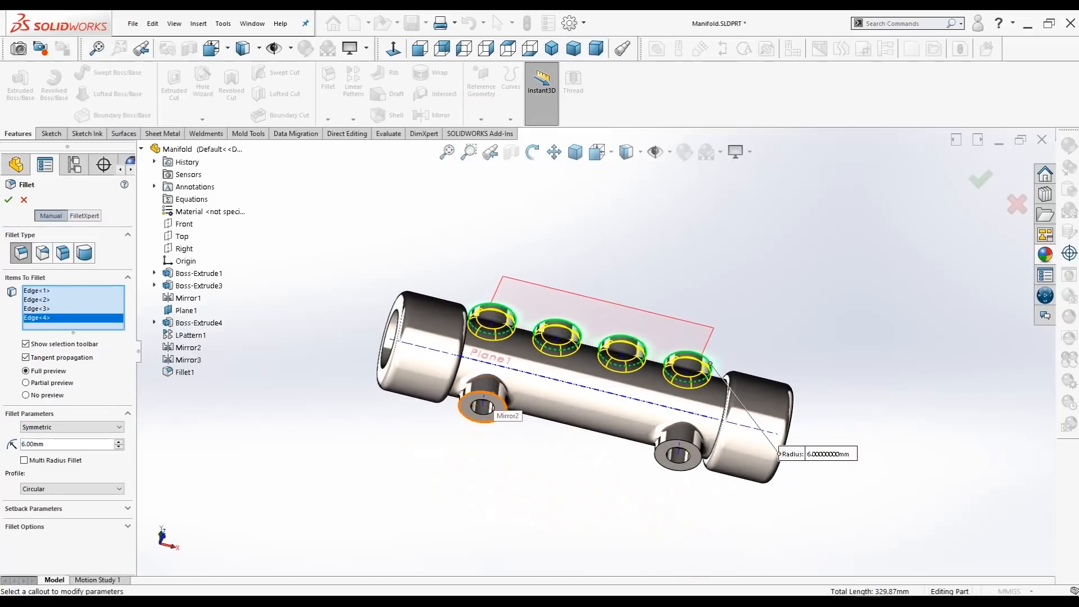
left_click(494, 408)
left_click(690, 465)
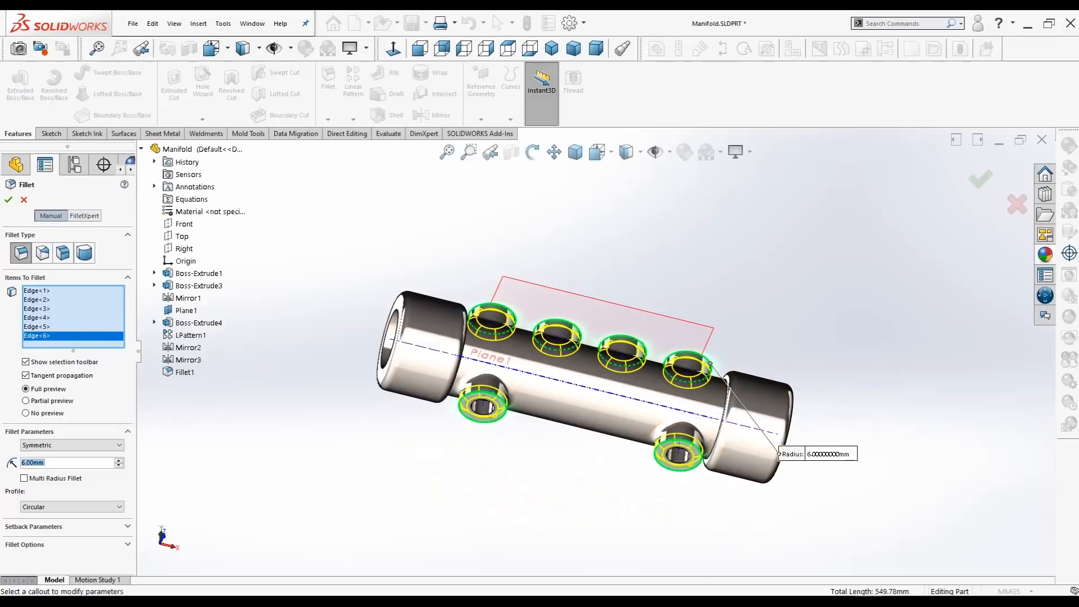
Step: Set the port rim fillet radius to 3 mm and create the fillet
middle_click_drag(562, 439, 501, 515)
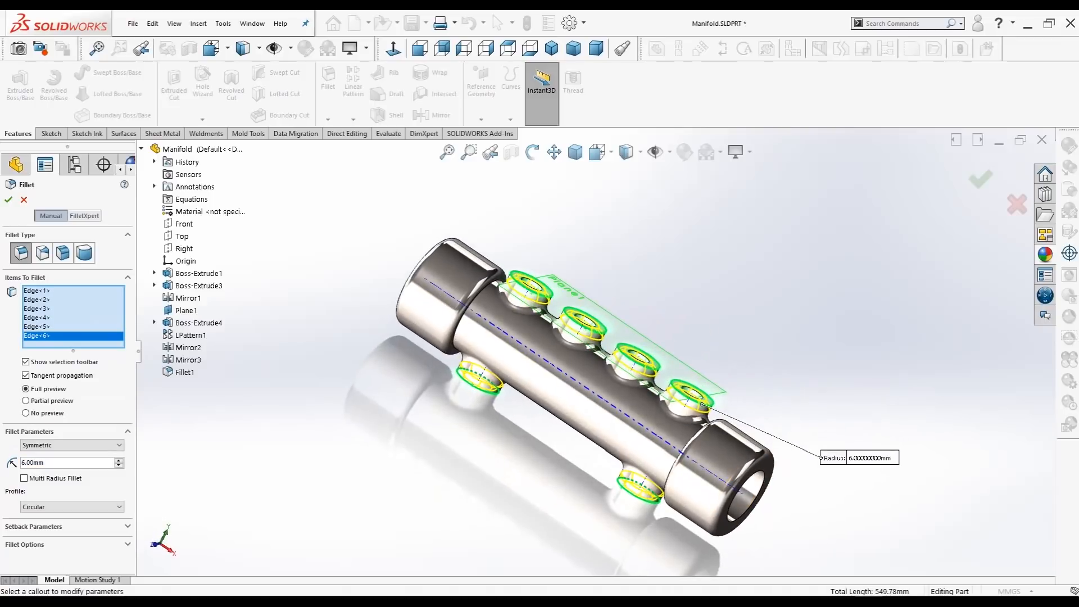
type("3")
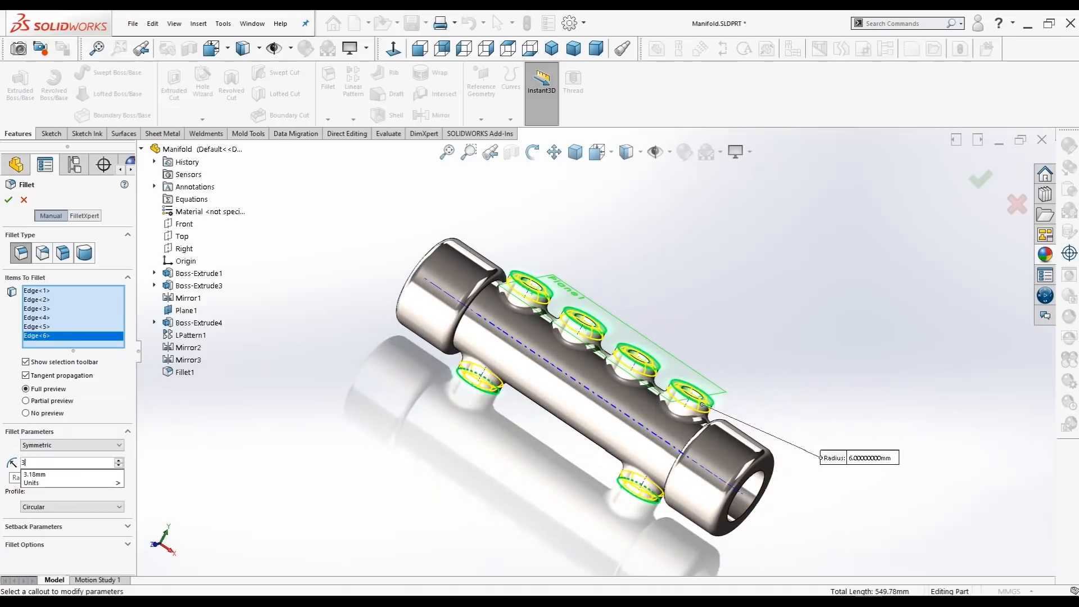
key("Return")
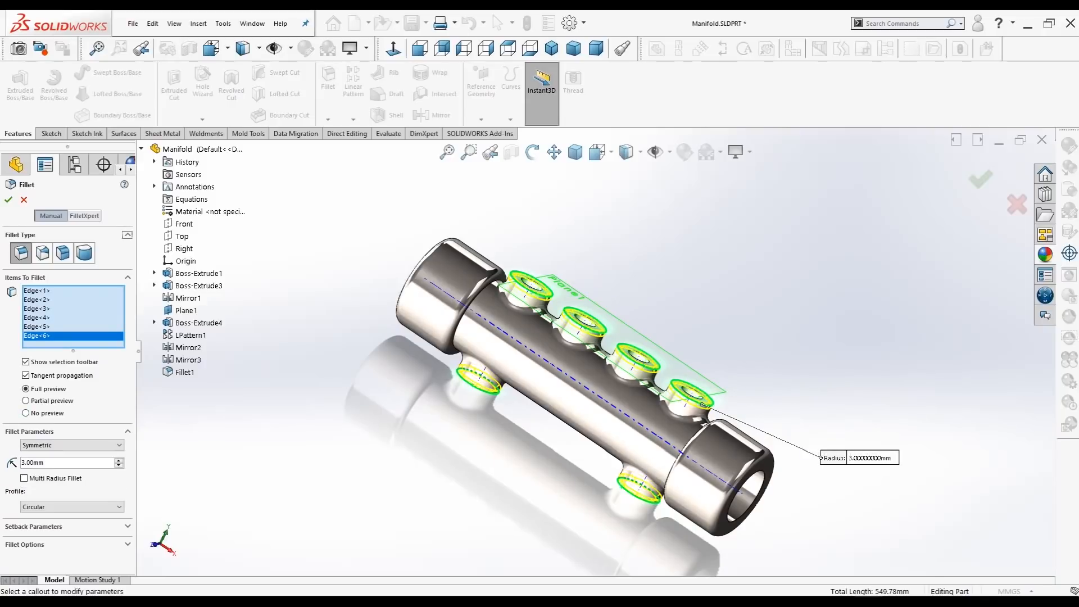
middle_click_drag(562, 393, 515, 401)
left_click(8, 200)
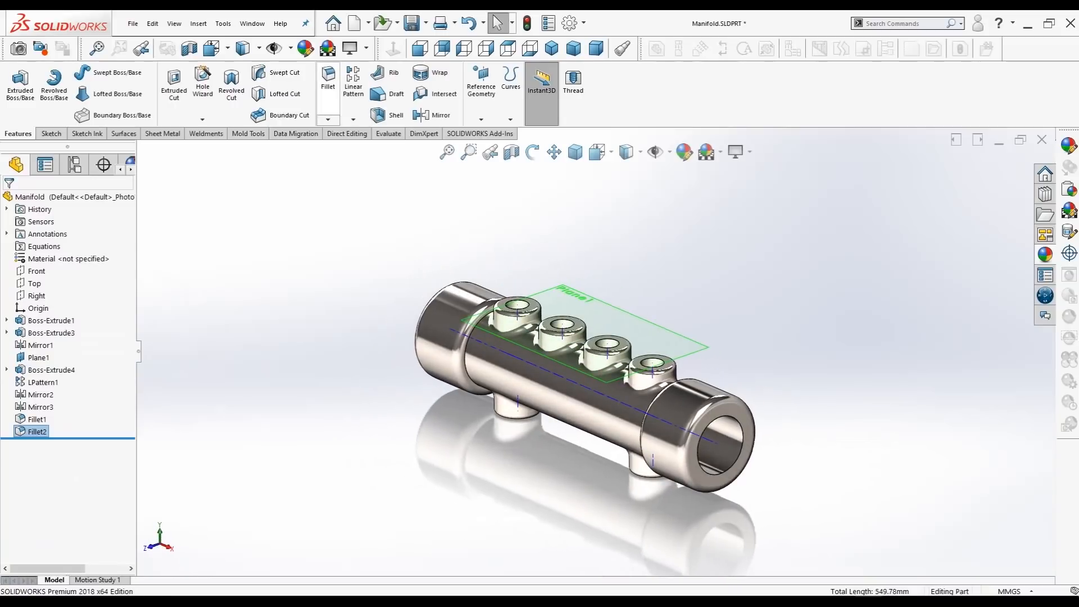
Step: Fillet the bore edges at both open ends of the main tube with a 3 mm radius
left_click(329, 79)
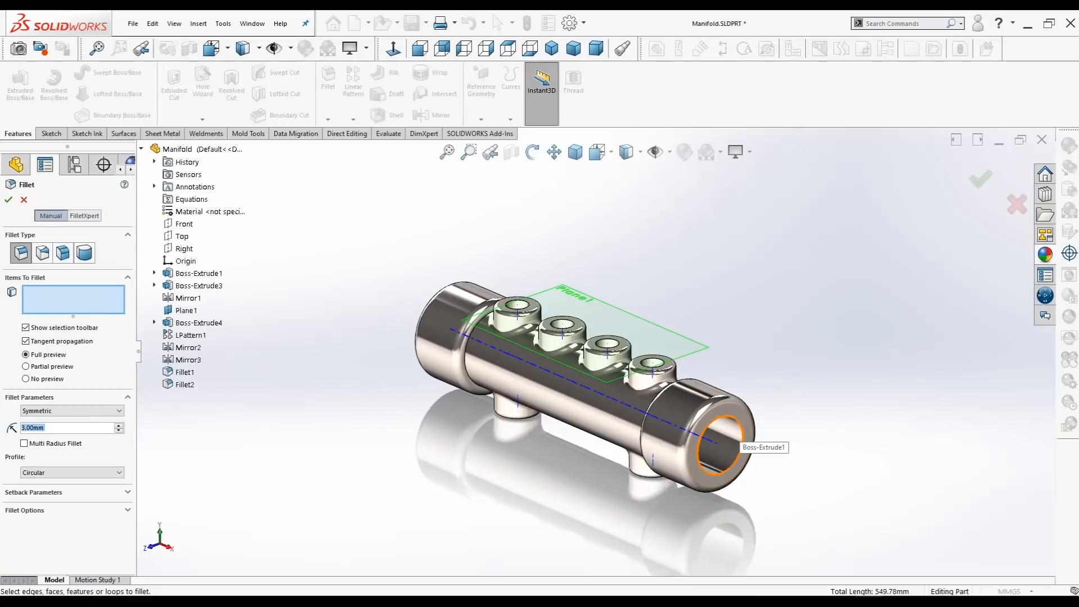
left_click(741, 440)
middle_click_drag(585, 413, 675, 359)
left_click(448, 381)
middle_click_drag(450, 383, 369, 413)
left_click(8, 201)
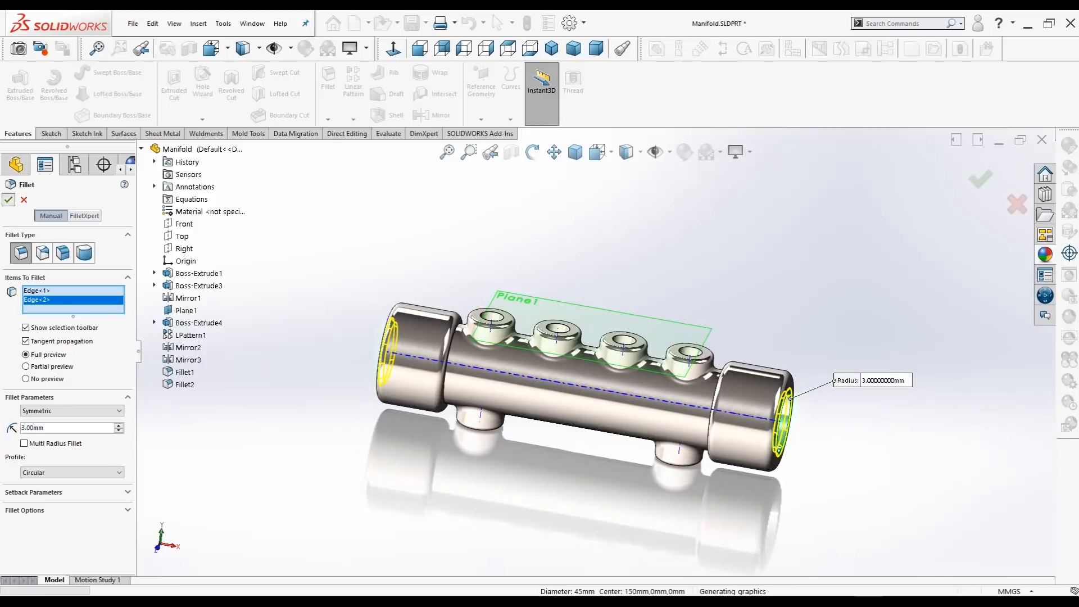
Step: Hide Plane1 and turn off the display of temporary axes
middle_click_drag(506, 394, 462, 399)
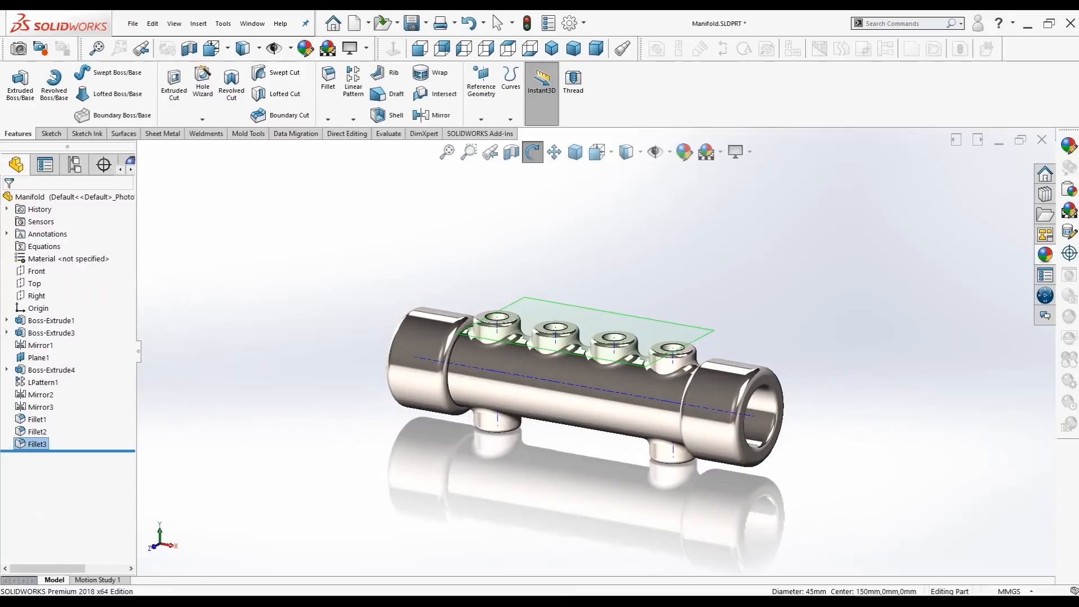
left_click(38, 357)
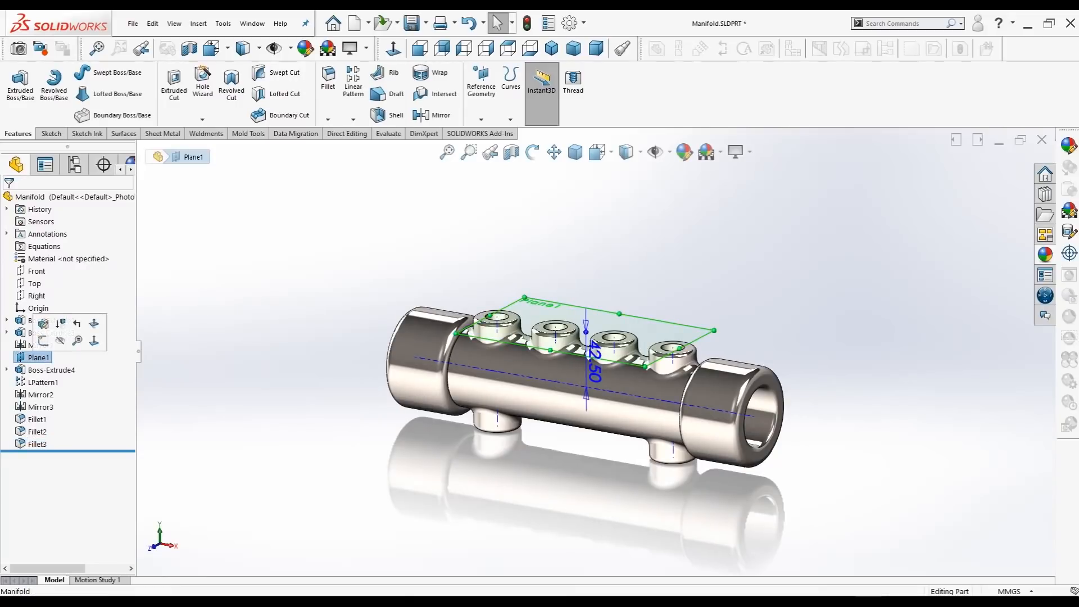
key("Escape")
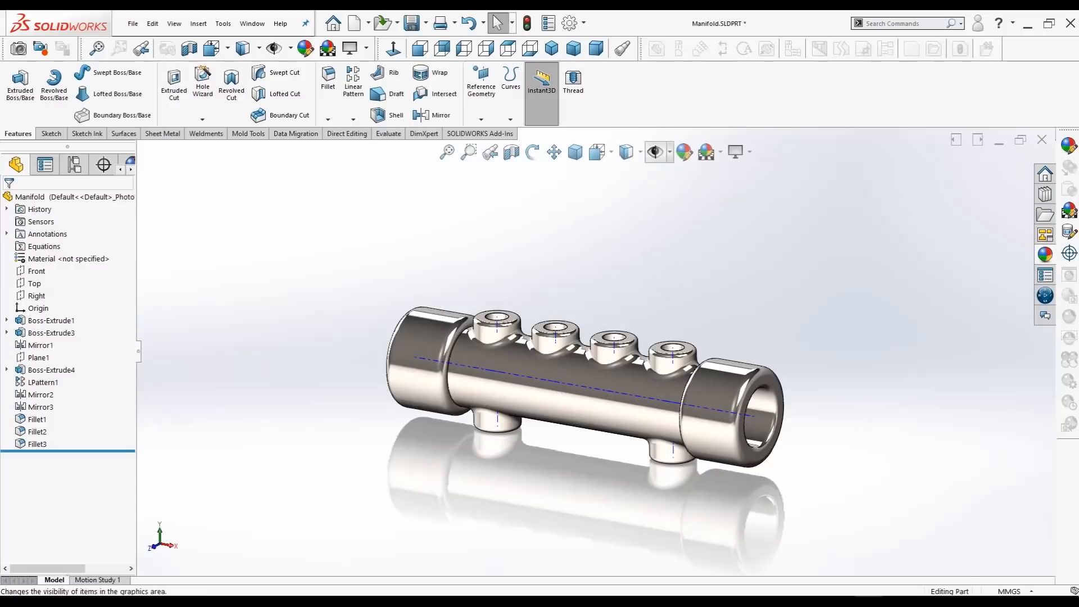
left_click(657, 152)
left_click(679, 197)
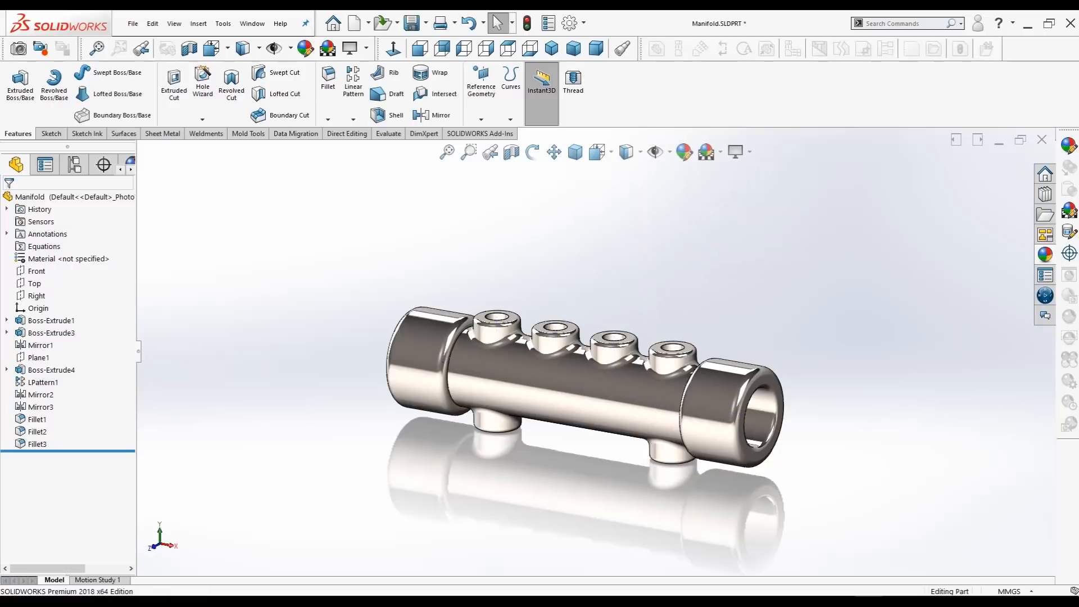
Step: Display the finished manifold in the trimetric view orientation
middle_click_drag(630, 270, 579, 293)
left_click(551, 49)
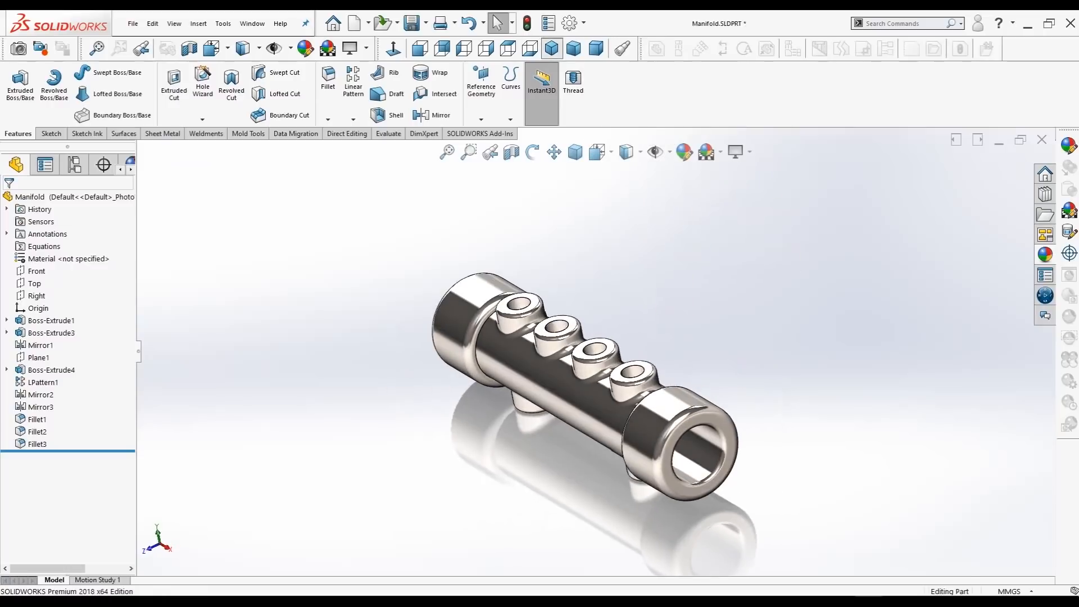
left_click(574, 49)
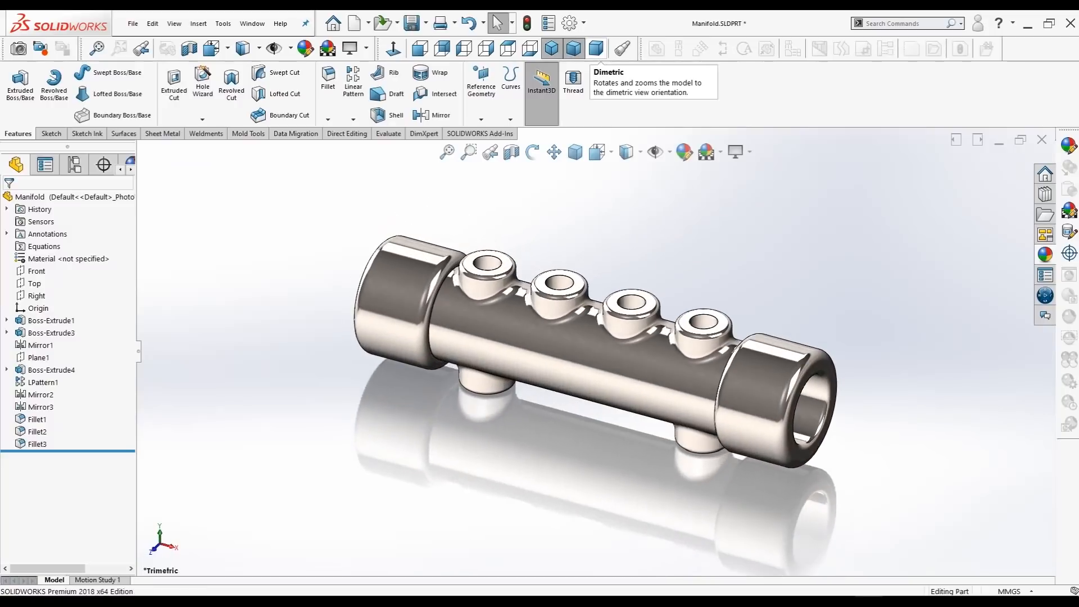